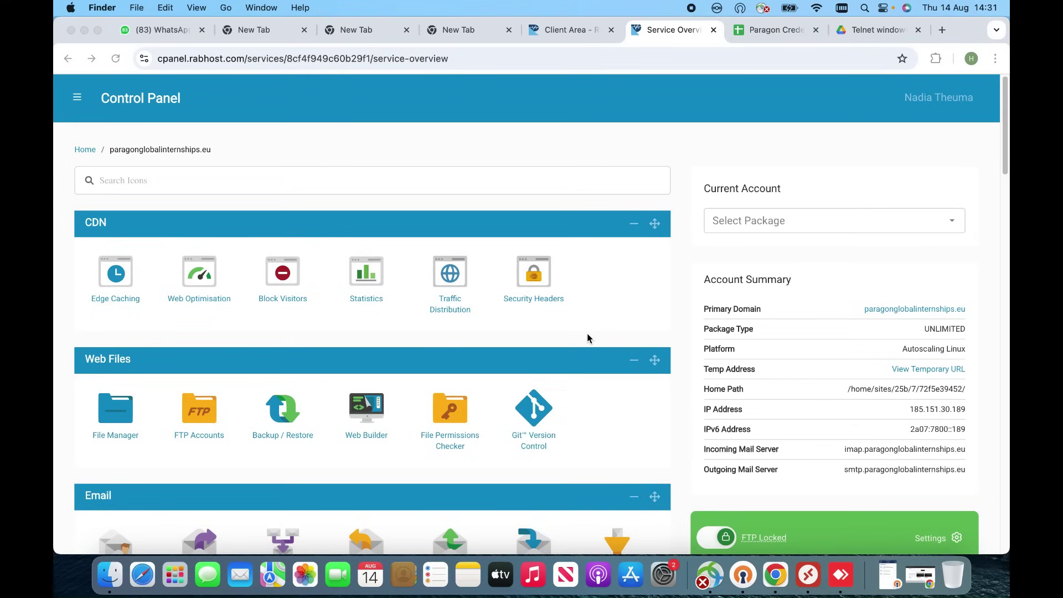
Step: Search the hosting control panel for "do" and open the Domains page at the field for adding a domain
left_click(225, 183)
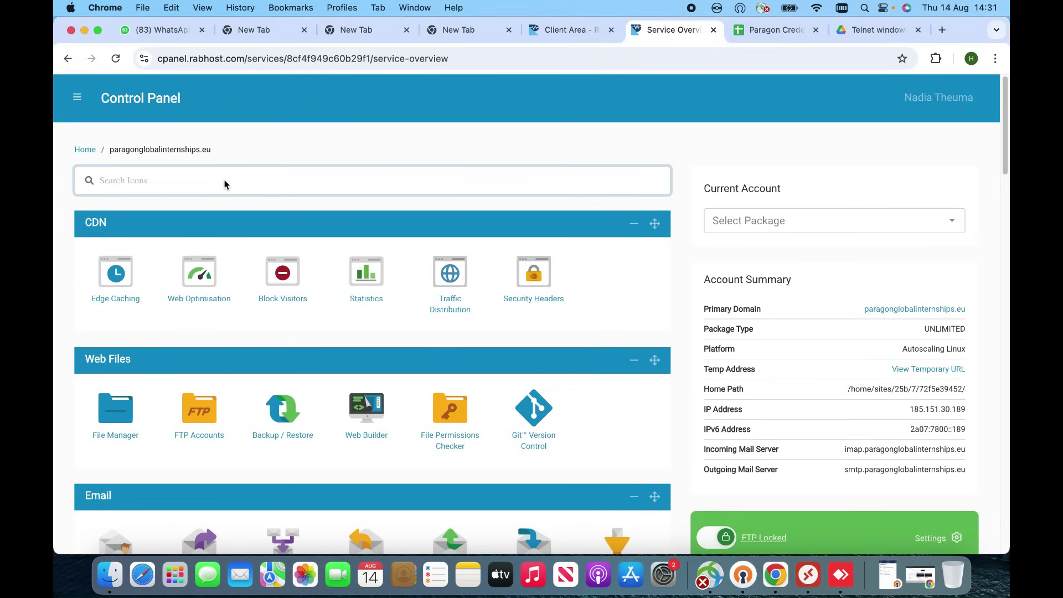
type("do")
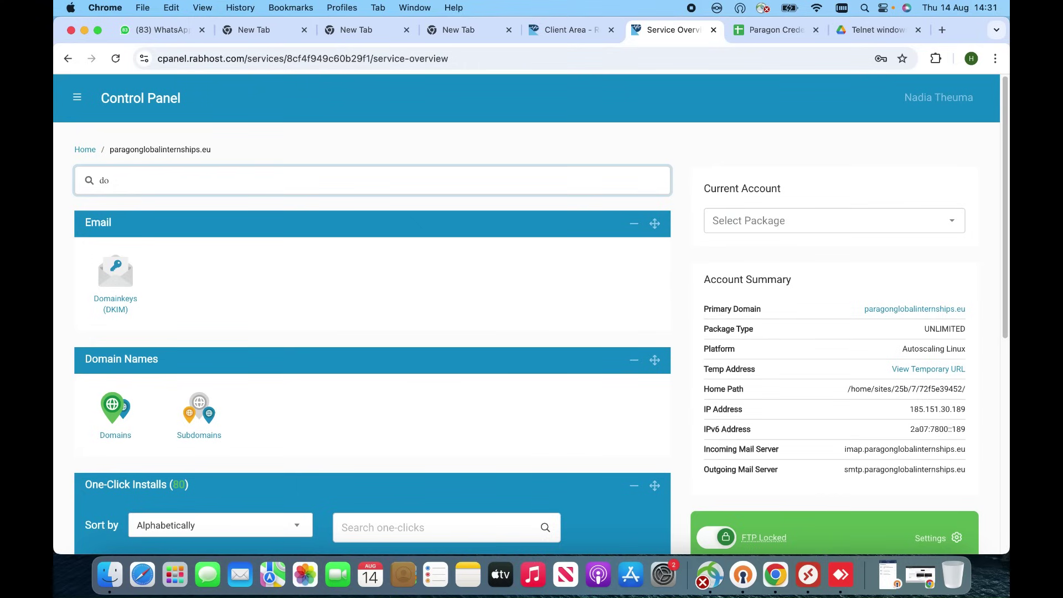
left_click(125, 412)
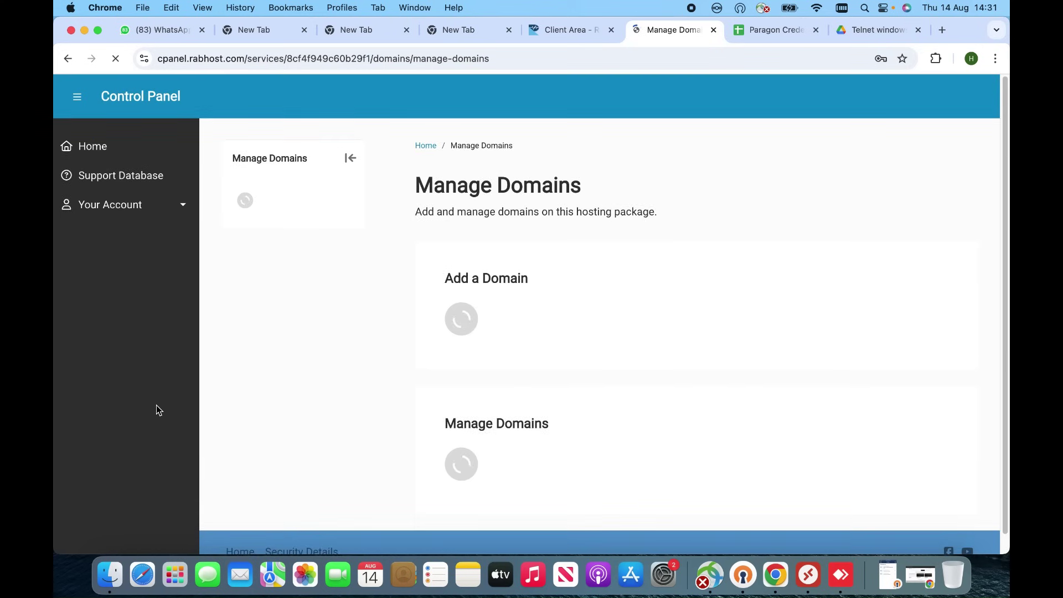
scroll(468, 420, "down", 3)
left_click(391, 341)
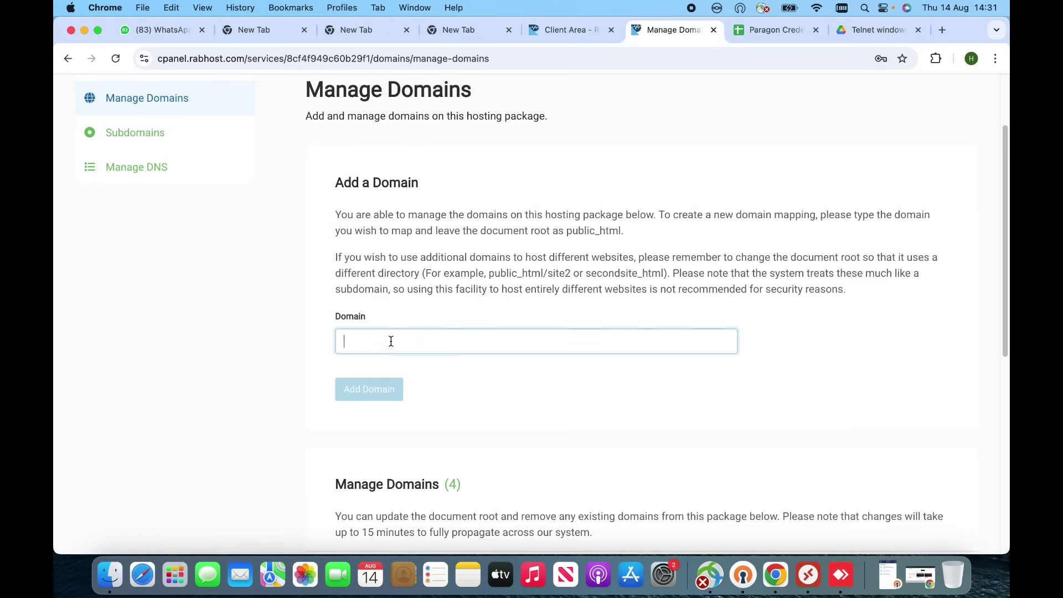
Step: Switch to the GoDaddy window and open the settings of pggrecruitment.com from the domain portfolio
left_click(921, 577)
left_click(274, 99)
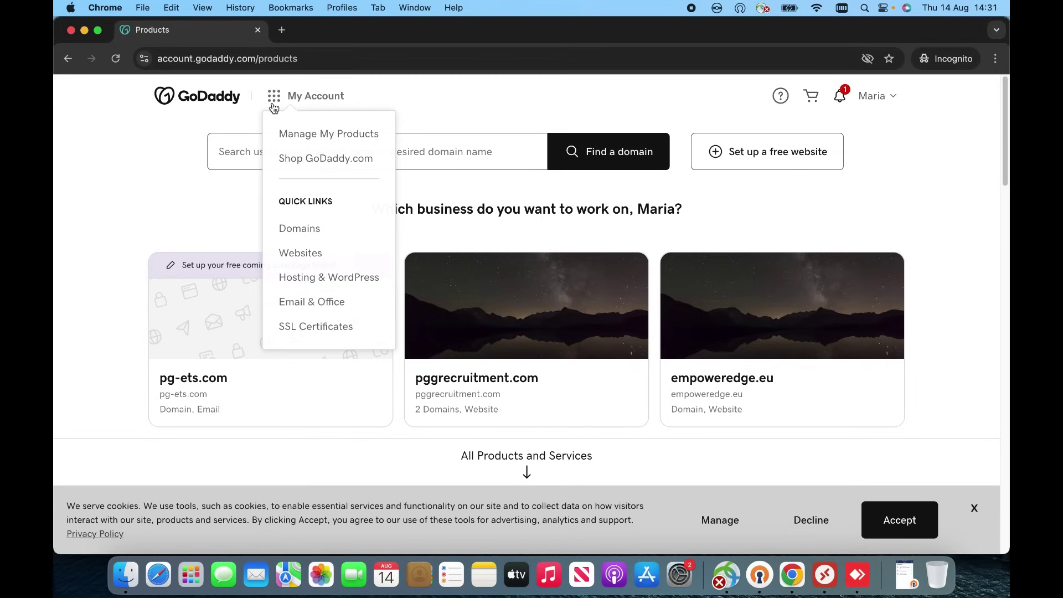
left_click(315, 235)
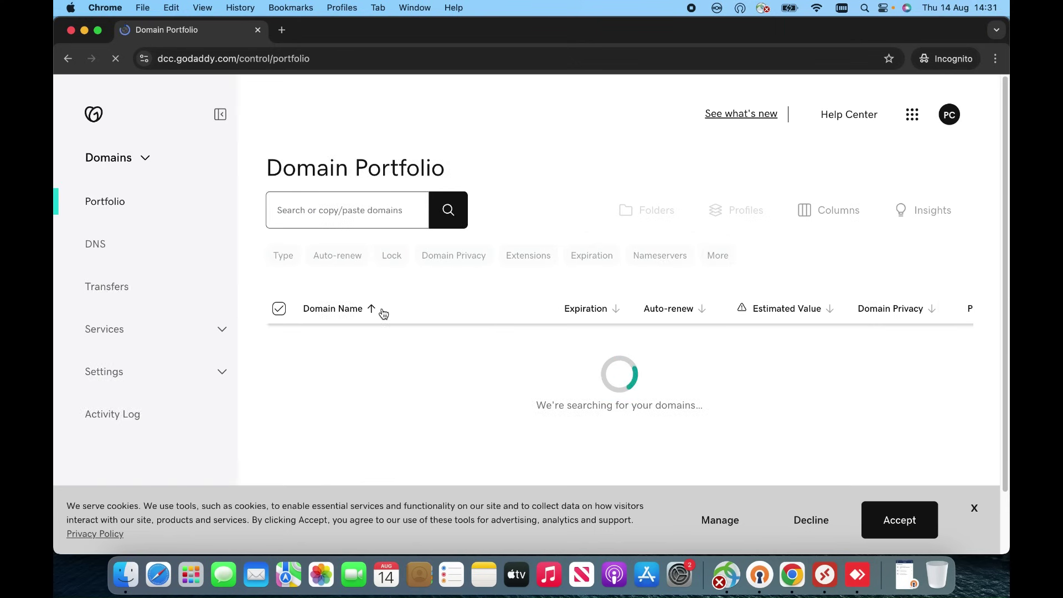
scroll(427, 344, "down", 5)
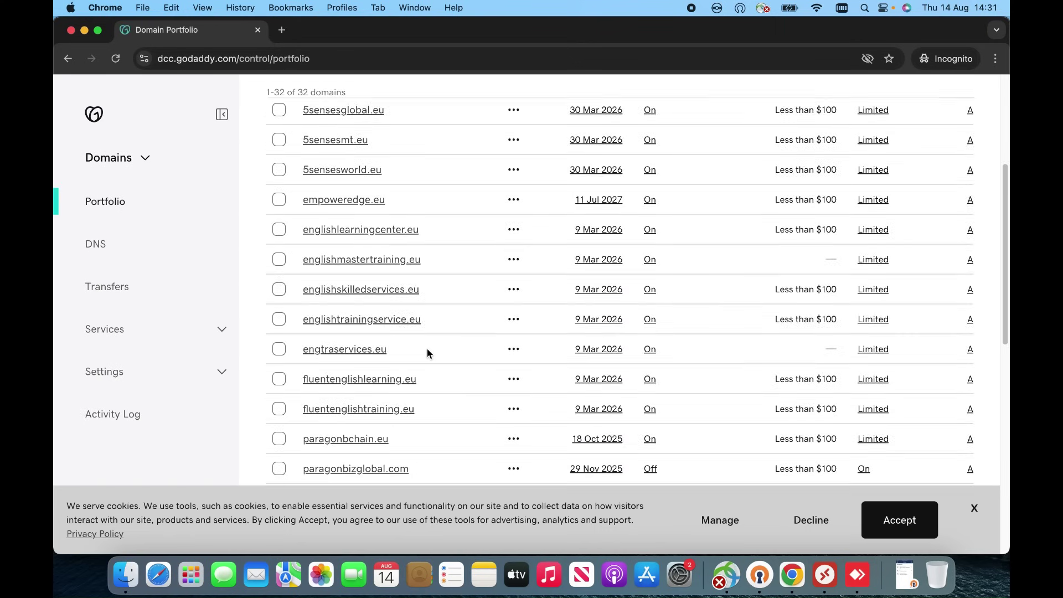
scroll(425, 397, "down", 3)
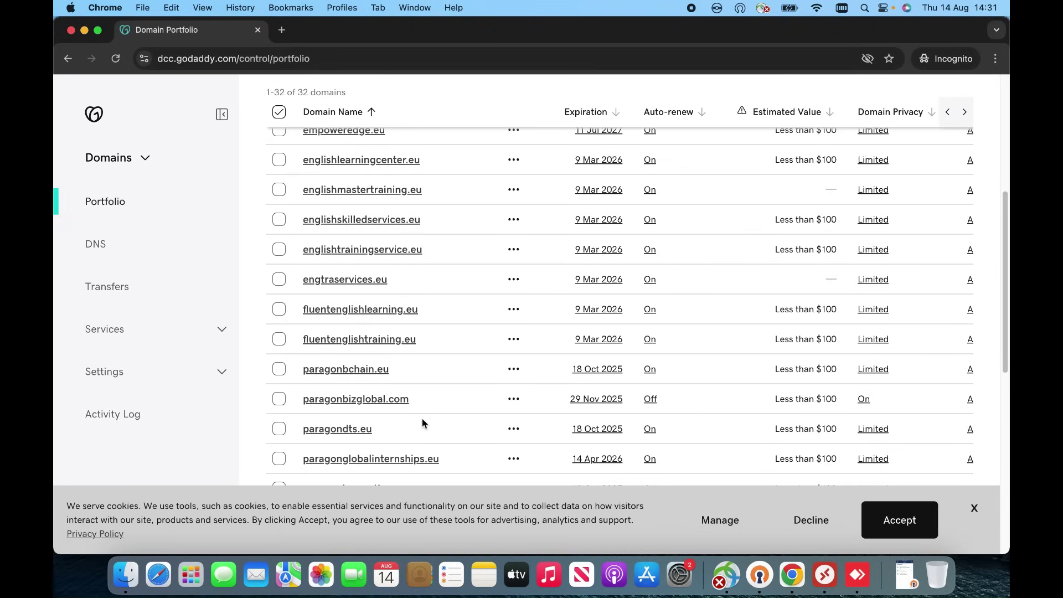
scroll(422, 419, "down", 1)
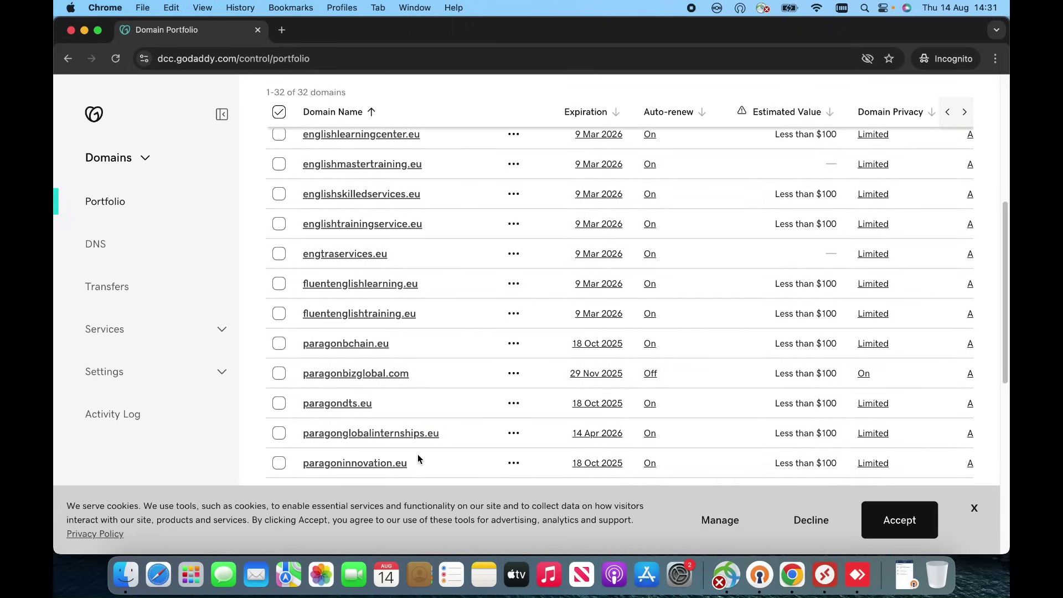
scroll(417, 454, "down", 1)
scroll(404, 455, "down", 1)
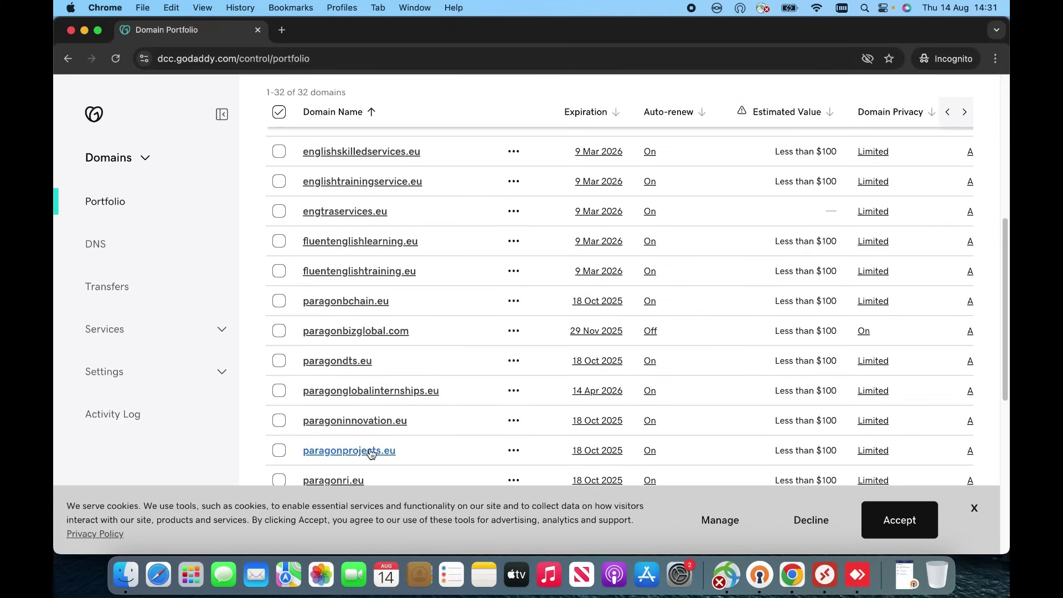
scroll(390, 446, "down", 2)
scroll(390, 451, "down", 5)
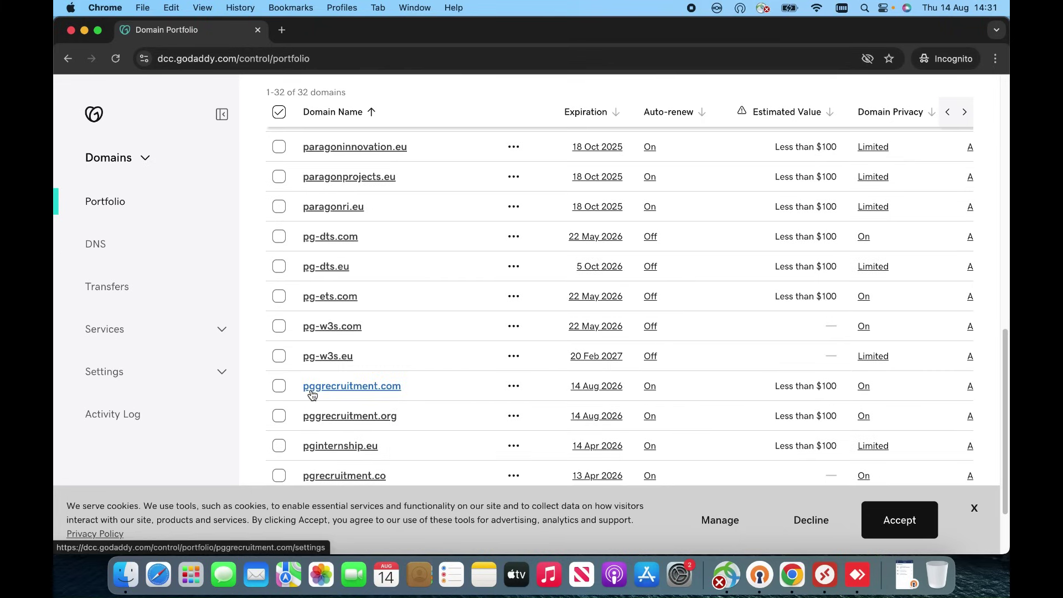
left_click(374, 393)
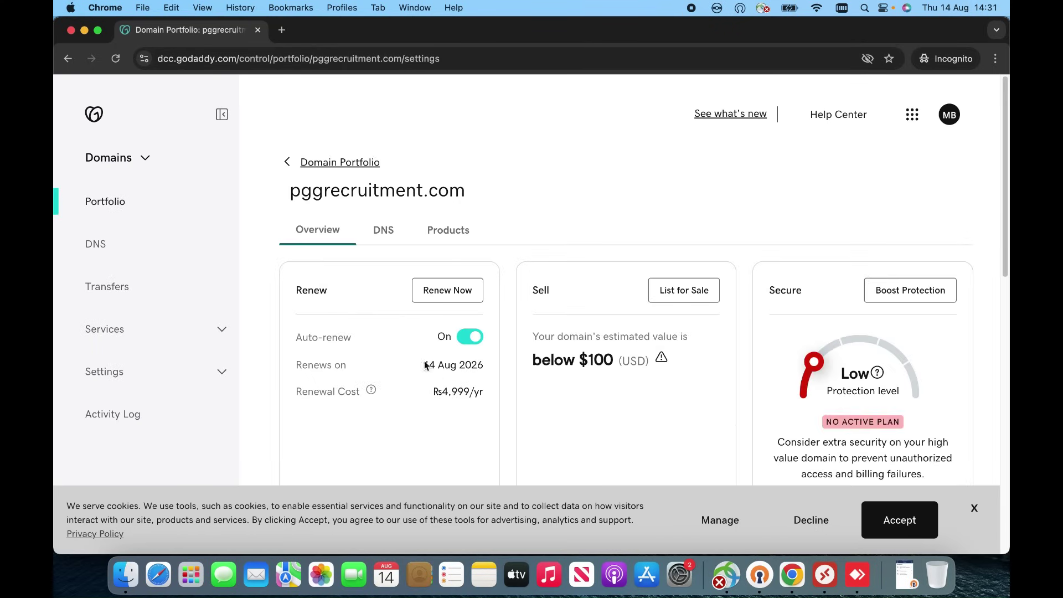
Step: Copy the domain name pggrecruitment.com from the heading of its settings page
left_click_drag(290, 192, 458, 193)
right_click(458, 193)
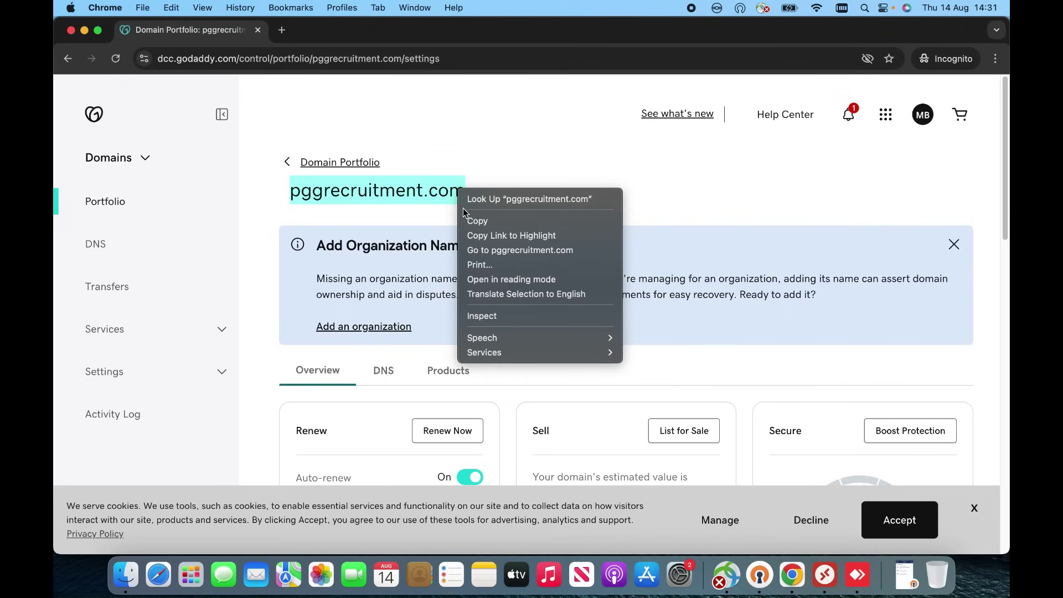
left_click(470, 221)
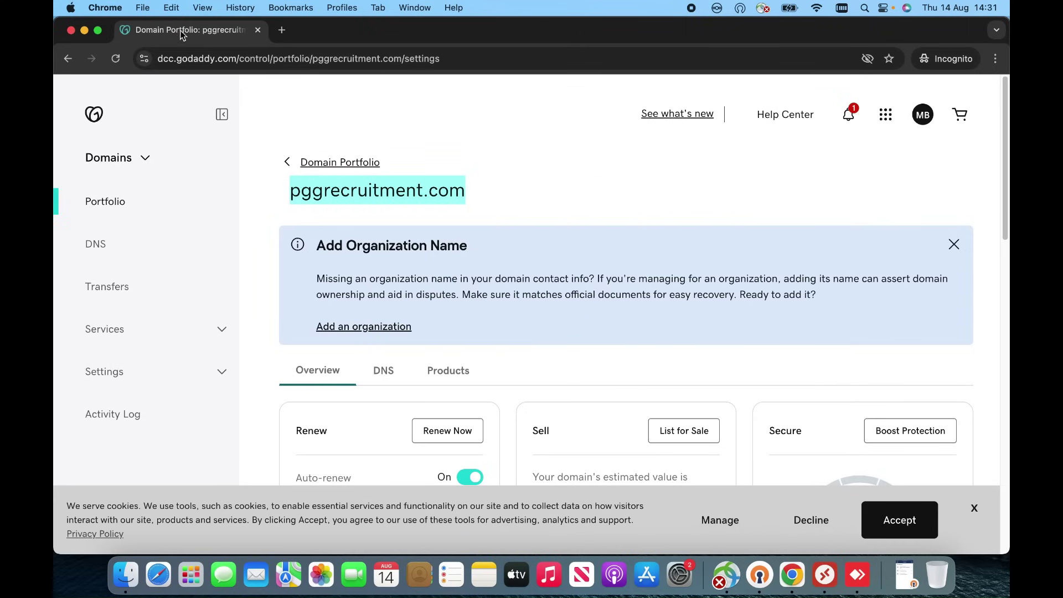
Step: Return to the hosting control panel and add the copied domain pggrecruitment.com to the hosting package
left_click(85, 30)
left_click(376, 343)
right_click(375, 343)
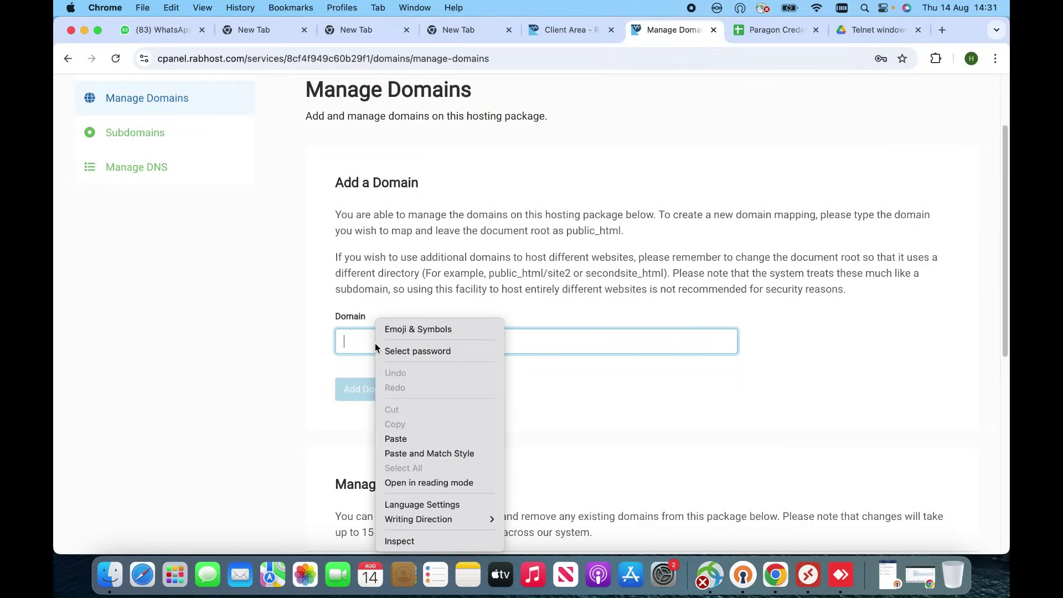
left_click(423, 438)
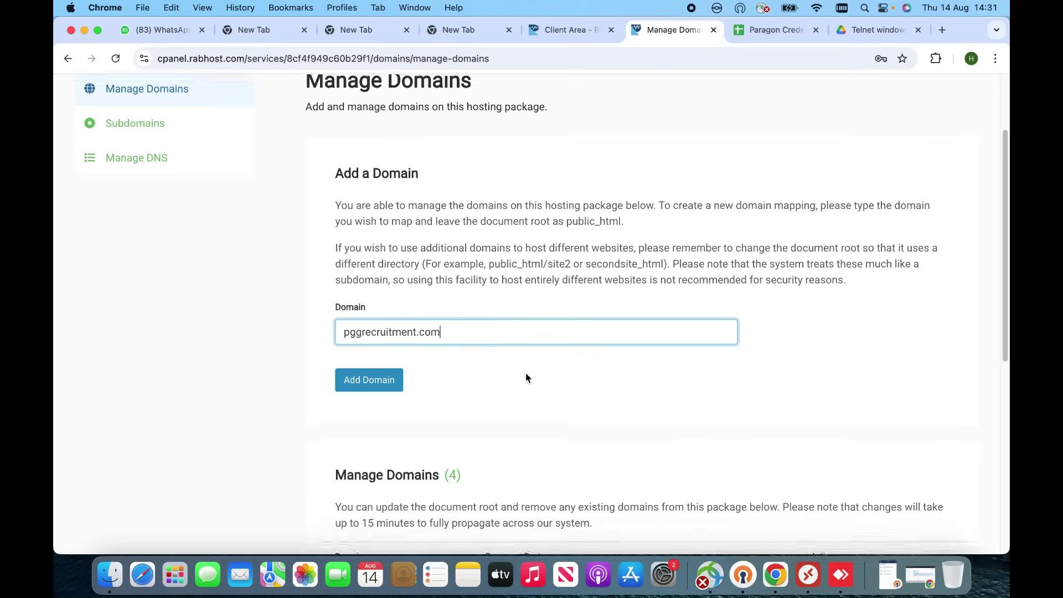
scroll(526, 377, "down", 3)
scroll(526, 378, "down", 2)
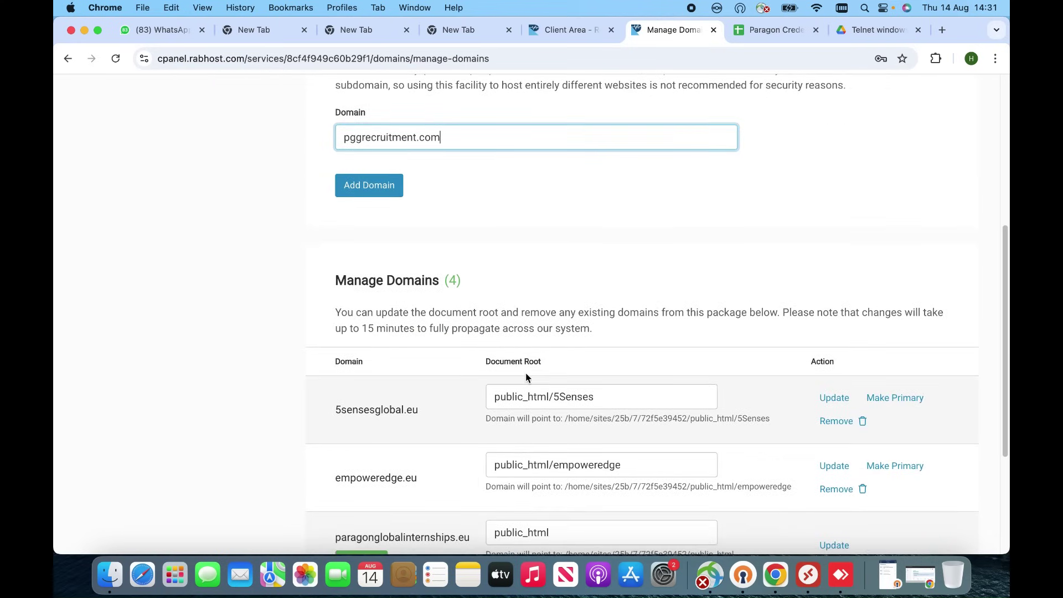
scroll(487, 256, "down", 5)
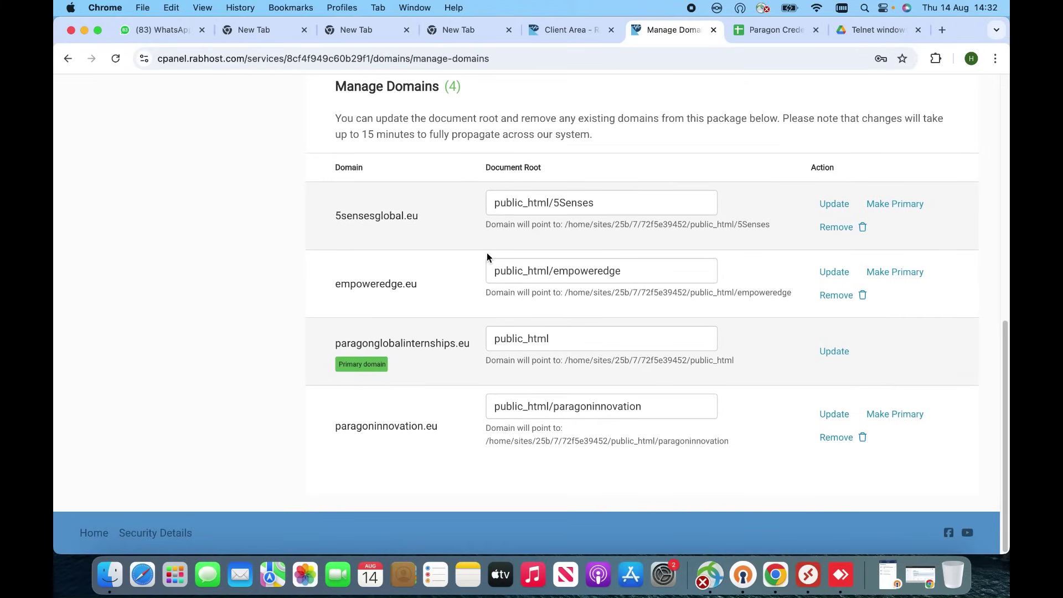
scroll(487, 252, "up", 6)
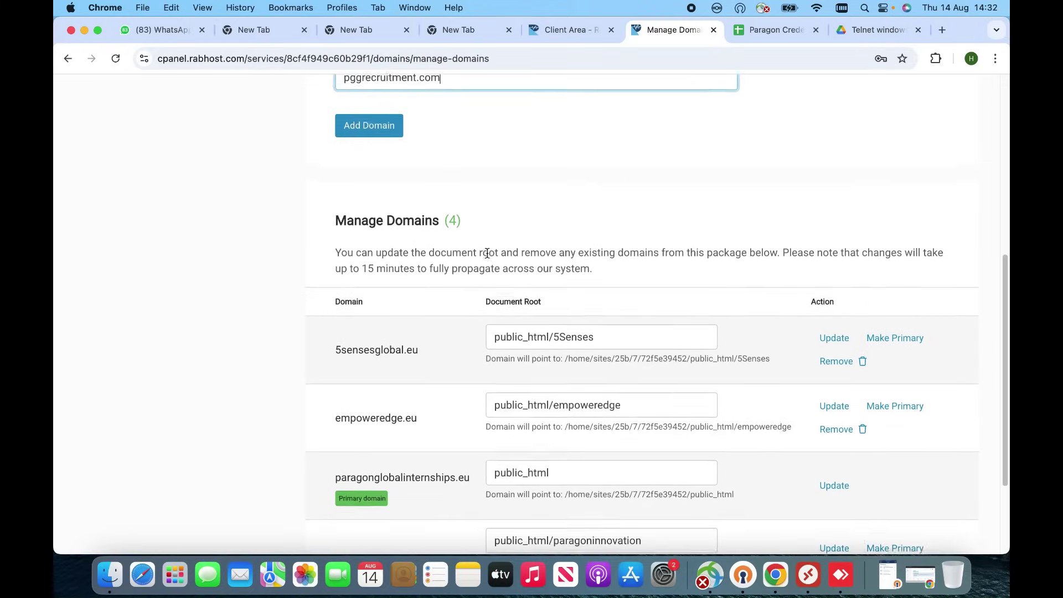
left_click(378, 252)
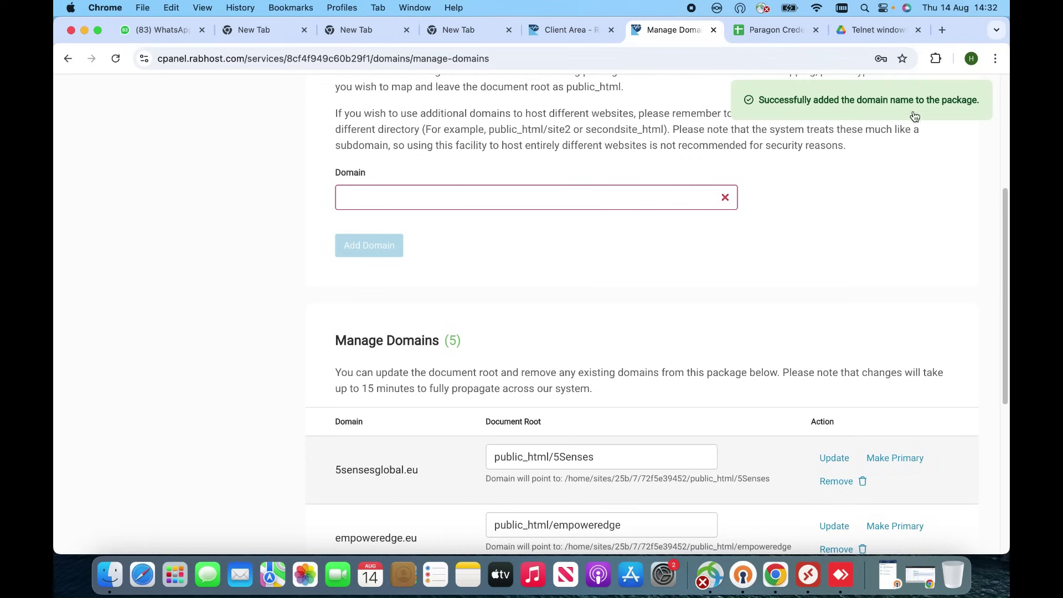
Step: Copy the name pggrecruitment, without its extension, from the new domain's entry in the managed domains list
scroll(736, 251, "down", 5)
scroll(736, 248, "down", 1)
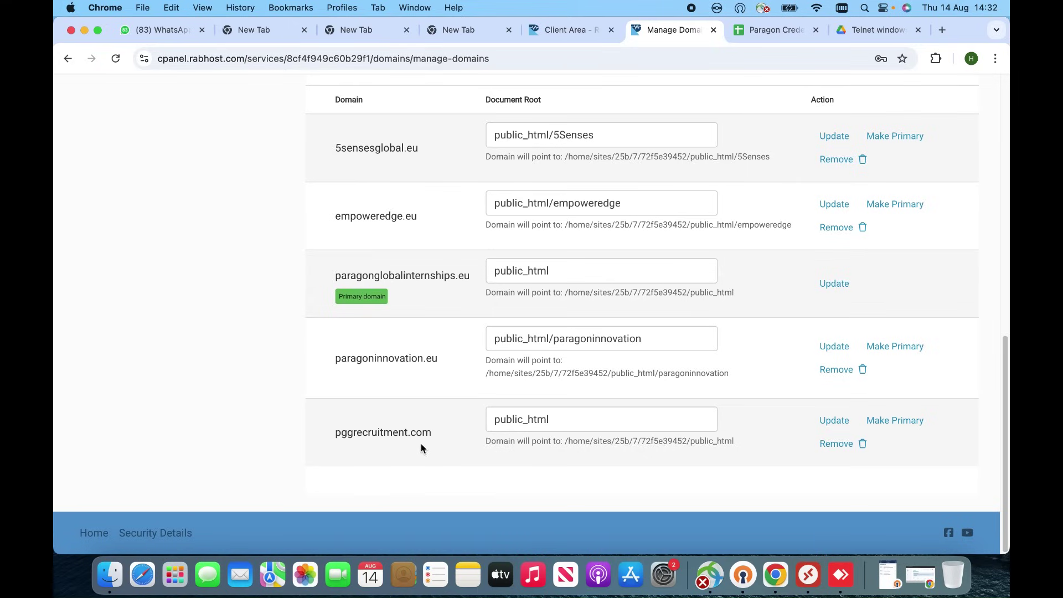
left_click_drag(439, 436, 334, 436)
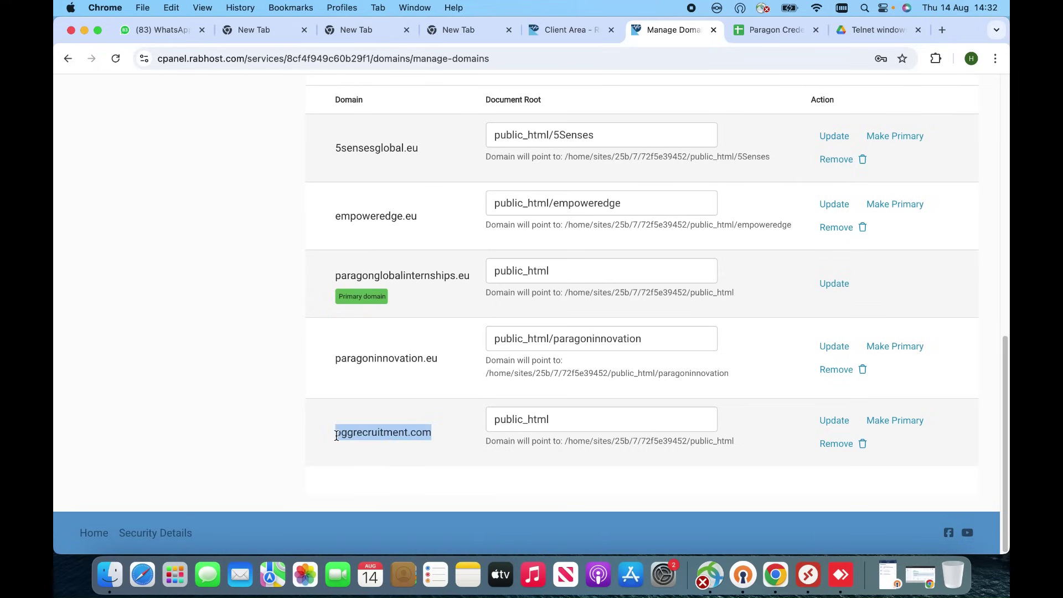
left_click(387, 449)
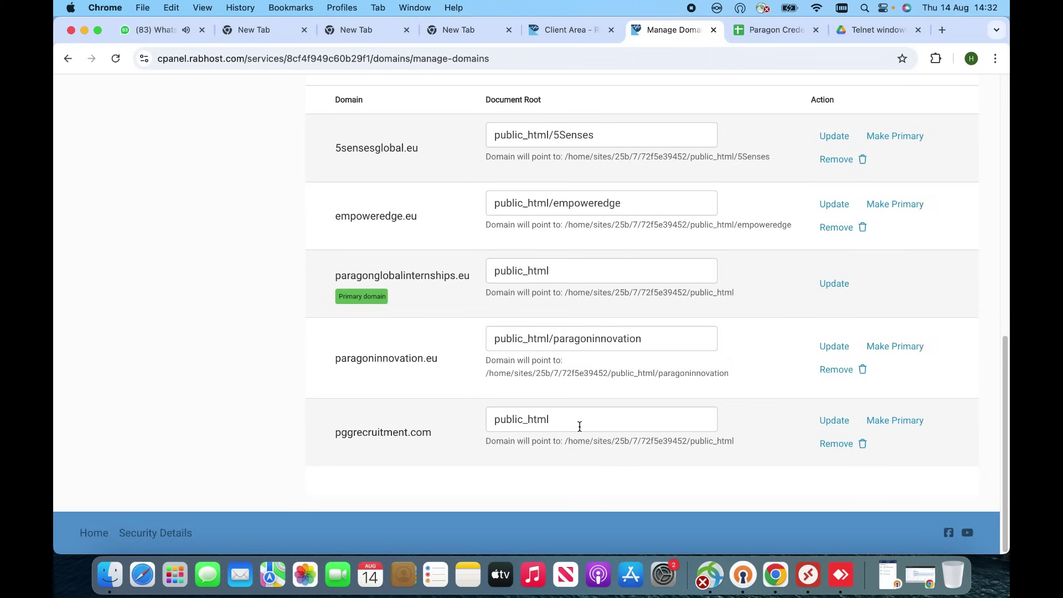
left_click_drag(334, 437, 405, 437)
right_click(406, 436)
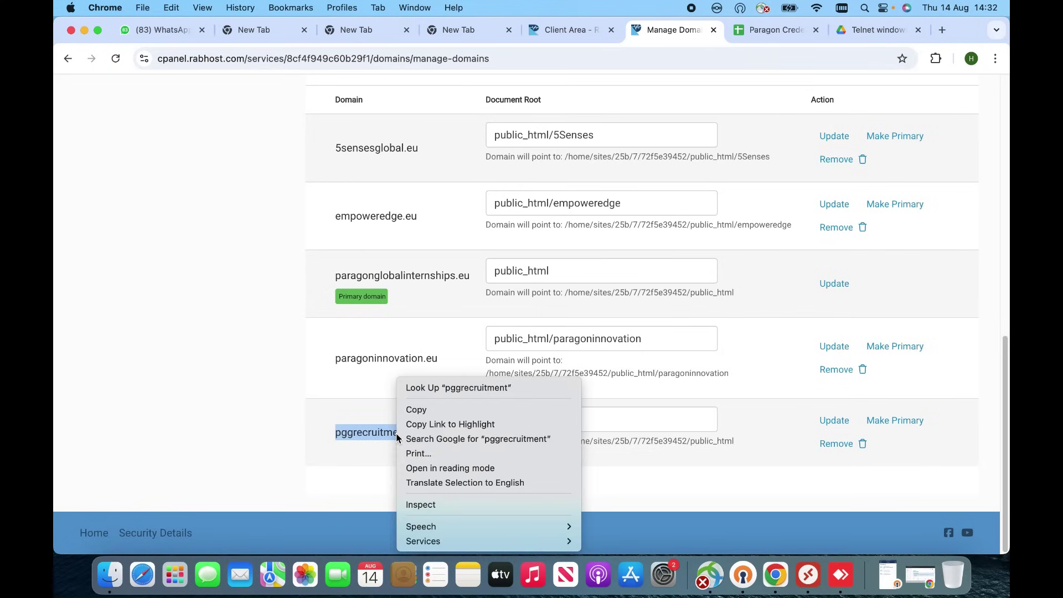
left_click(413, 409)
Step: Set the document root of pggrecruitment.com to public_html/pggrecruitment and save the update
left_click(570, 425)
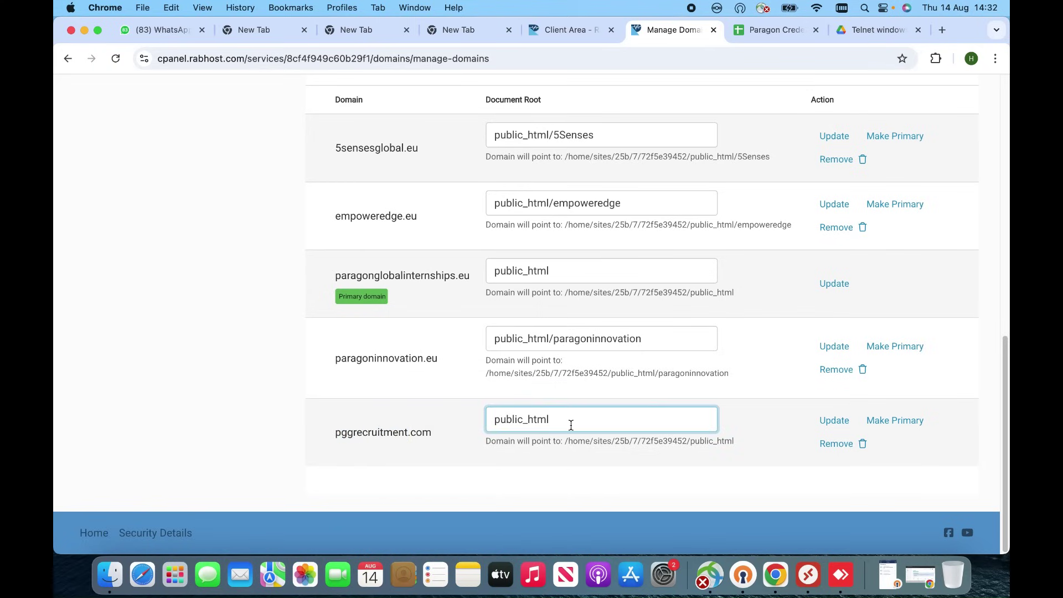
type("/")
right_click(587, 426)
left_click(580, 419)
right_click(580, 419)
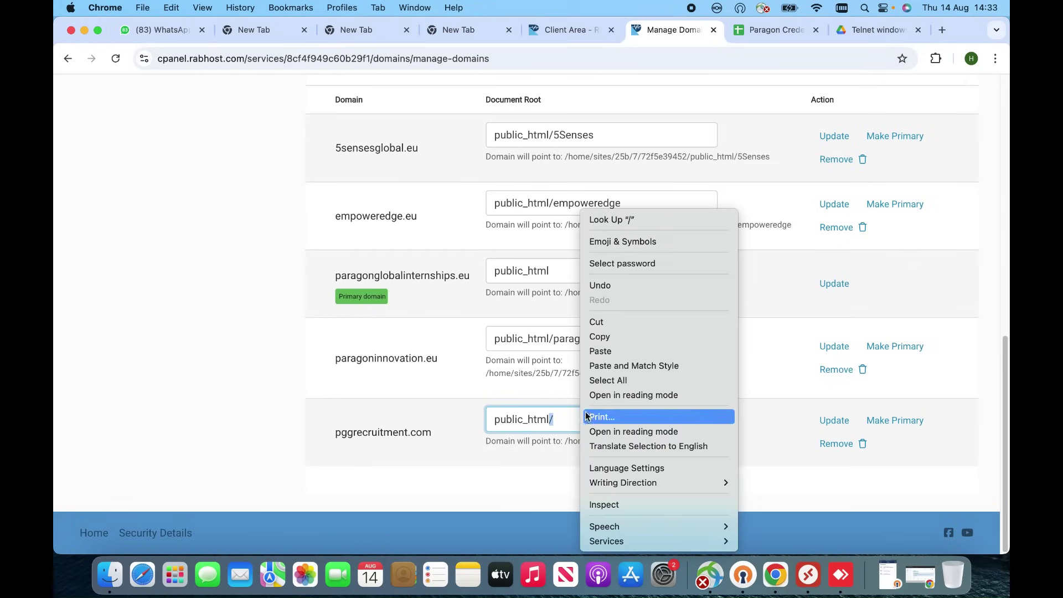
left_click(608, 353)
key("Left")
key("Left")
key("Left")
key("Left")
key("Left")
key("Left")
key("Left")
key("Left")
key("Left")
key("Left")
key("Left")
key("Left")
key("Left")
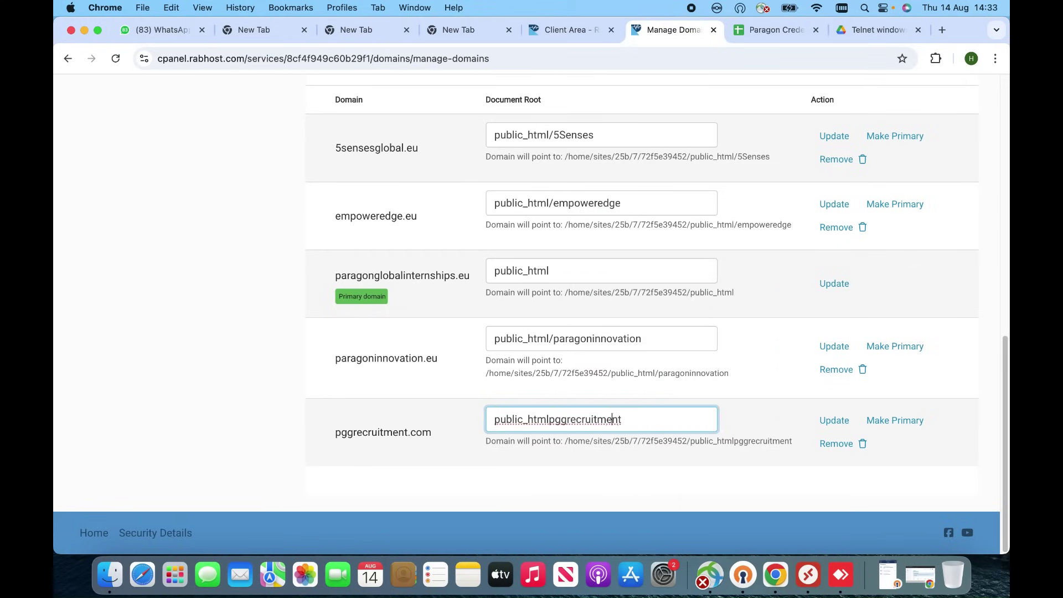
key("Left")
type("/")
left_click(576, 510)
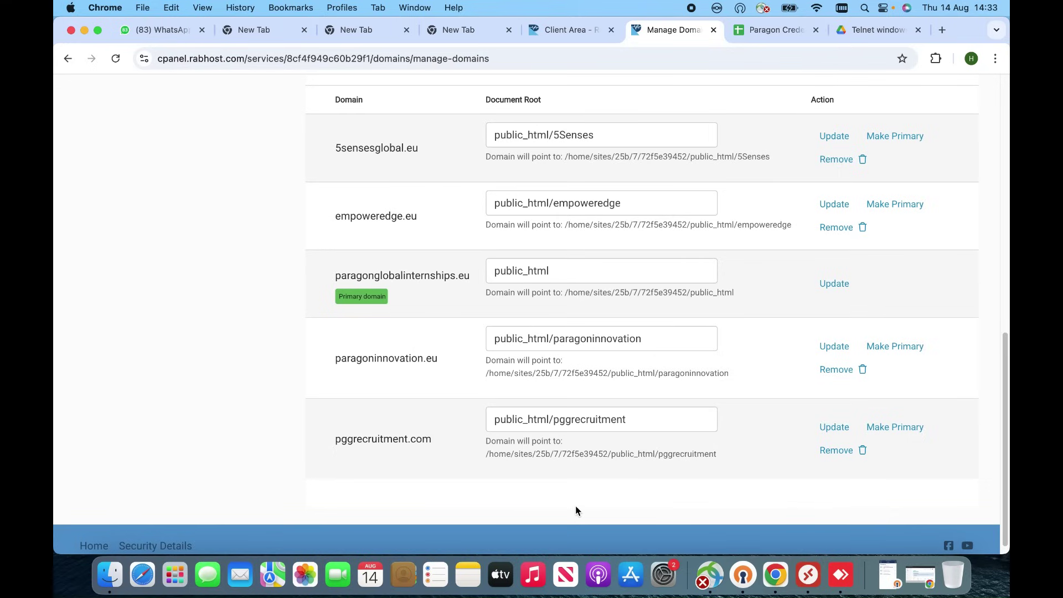
left_click(836, 430)
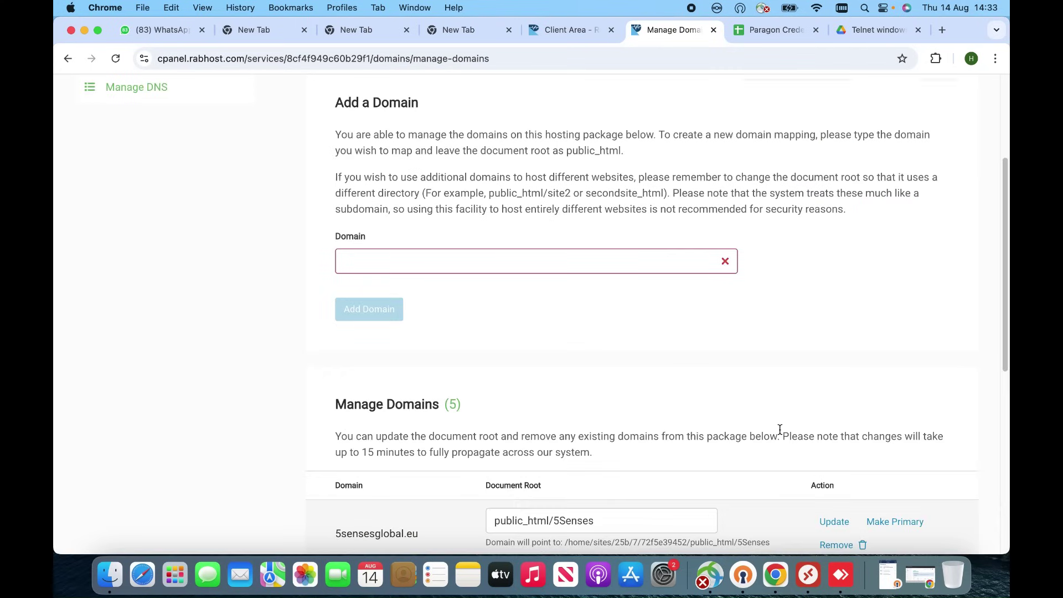
scroll(780, 430, "down", 5)
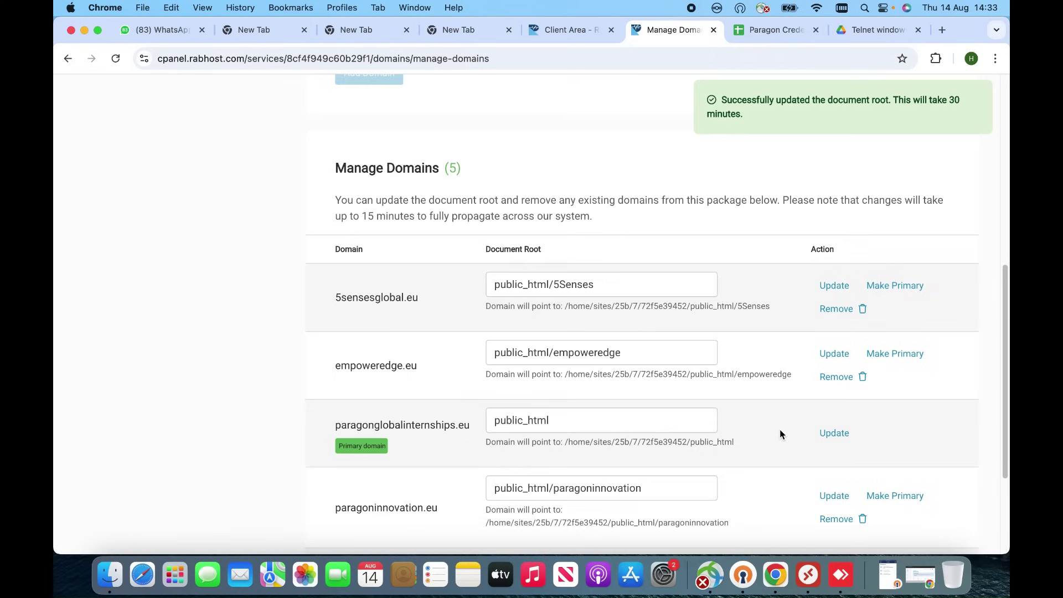
scroll(780, 431, "down", 3)
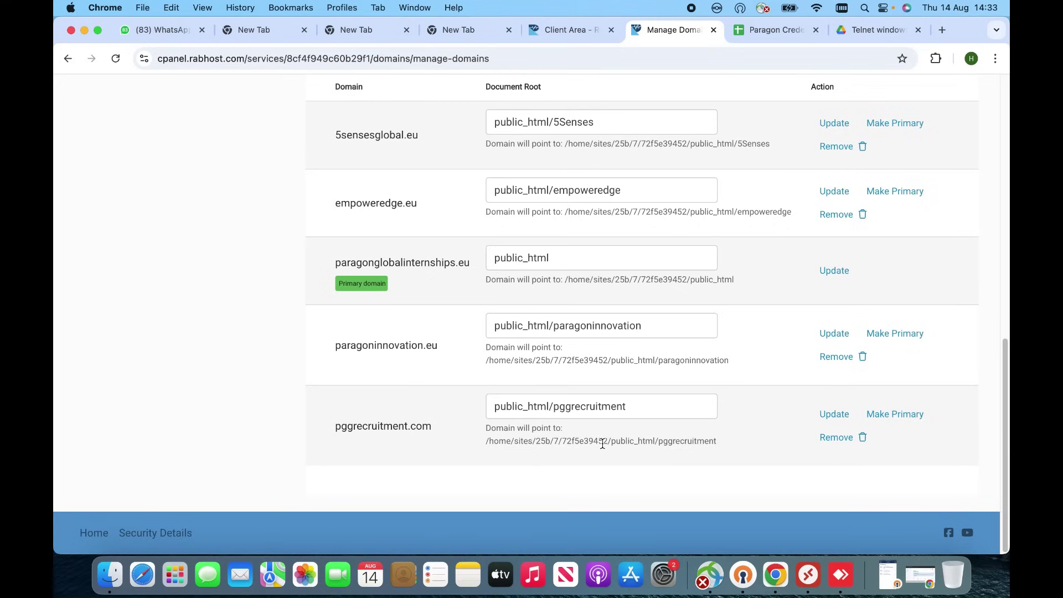
Step: Switch to the GoDaddy window and open the DNS records list of pggrecruitment.com at its A record
left_click(921, 577)
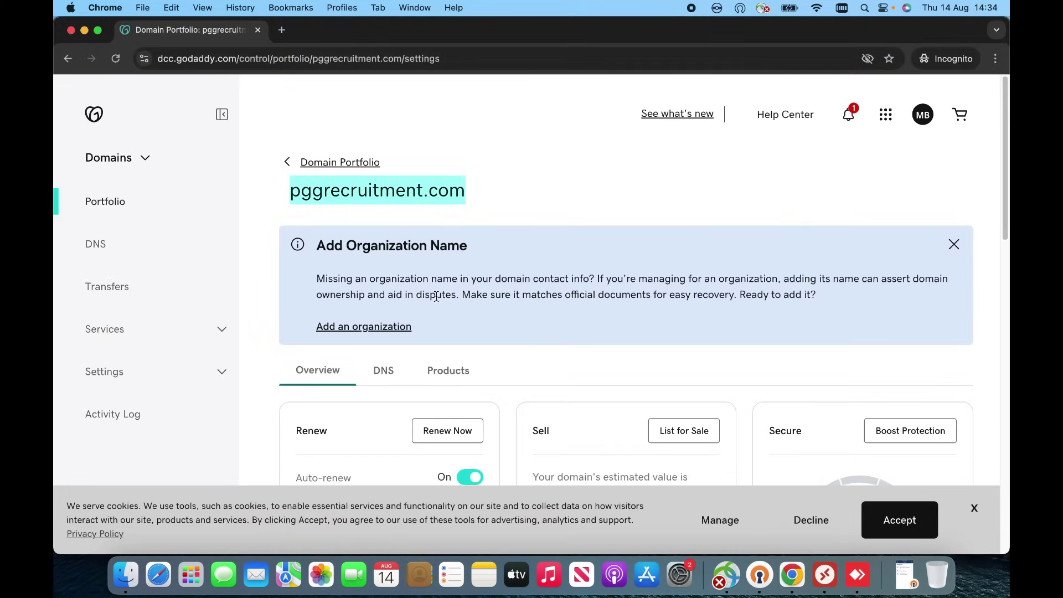
left_click(388, 377)
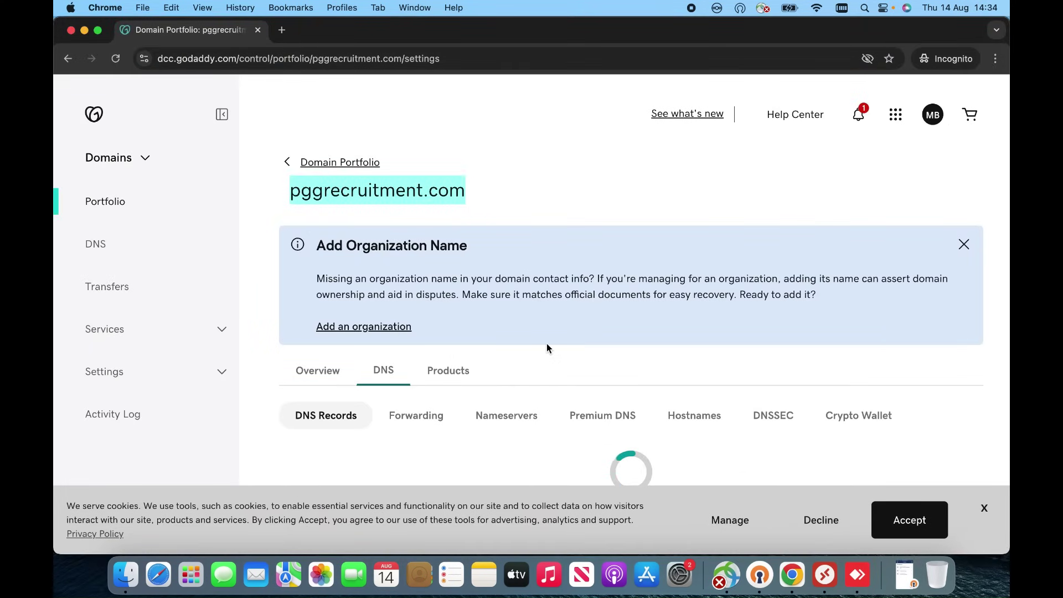
scroll(553, 371, "down", 3)
scroll(486, 427, "down", 3)
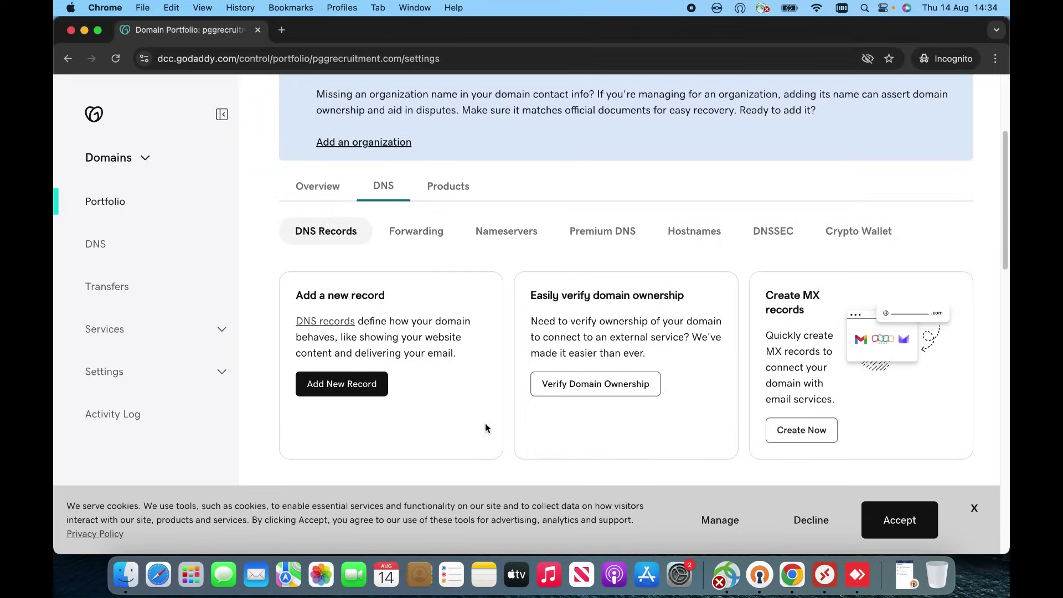
scroll(562, 441, "down", 10)
scroll(562, 440, "up", 8)
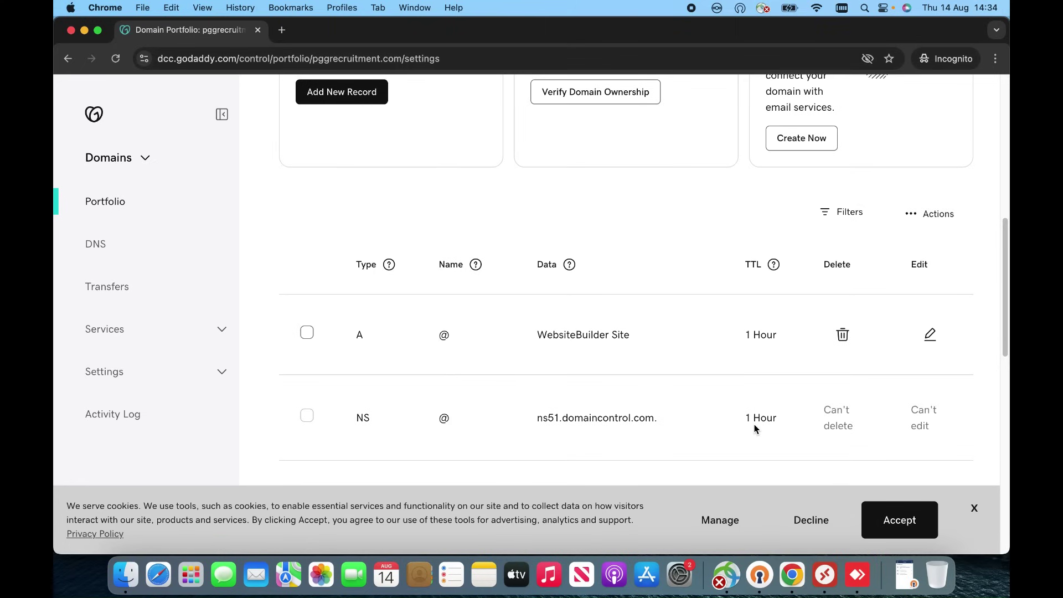
Step: Open the nameserver settings of pggrecruitment.com and examine the nameservers currently assigned to the domain
scroll(742, 416, "up", 5)
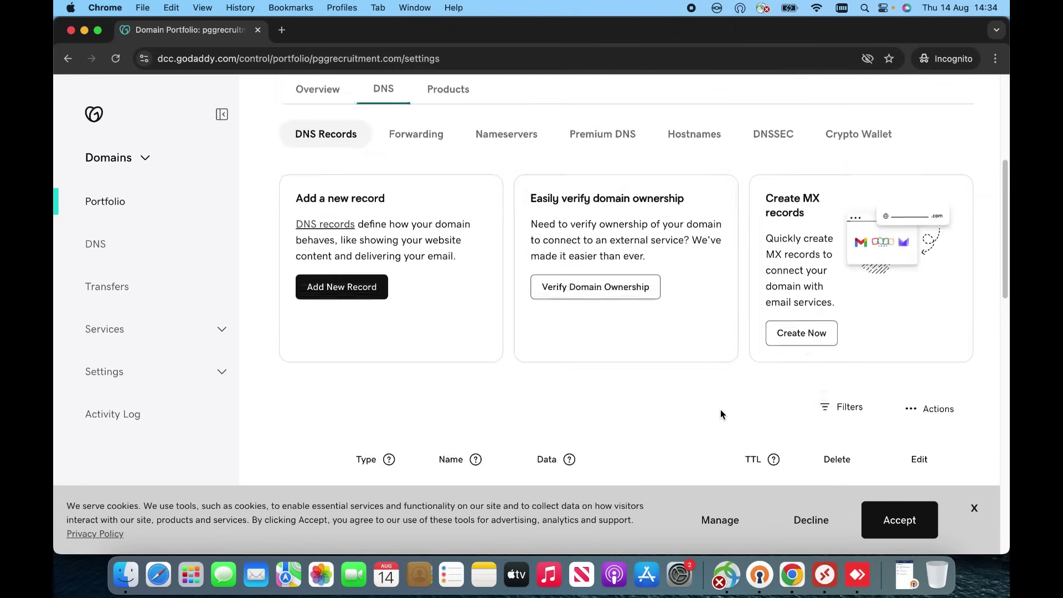
left_click(515, 225)
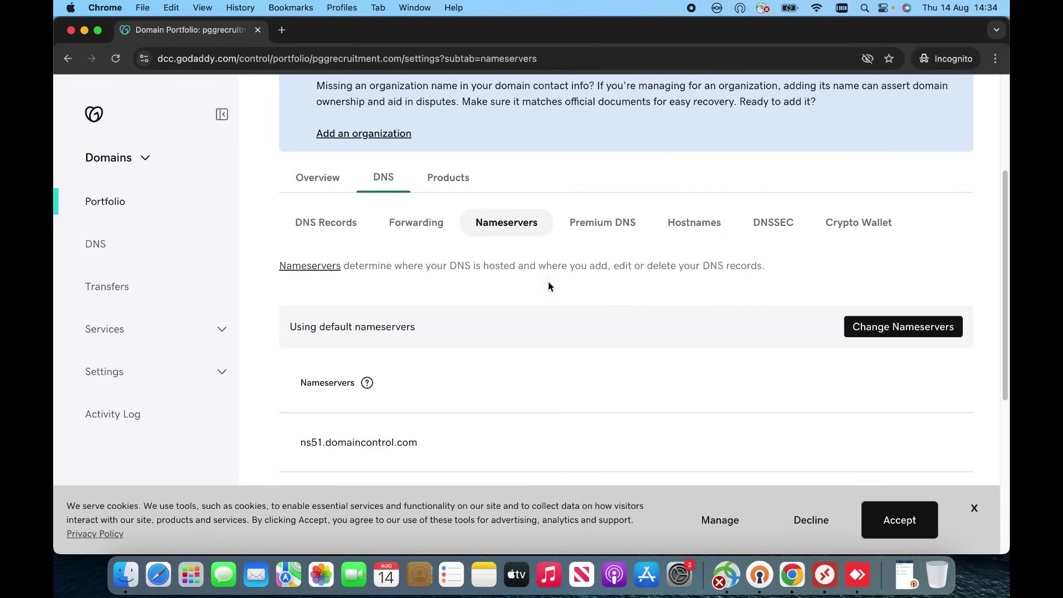
scroll(542, 350, "down", 2)
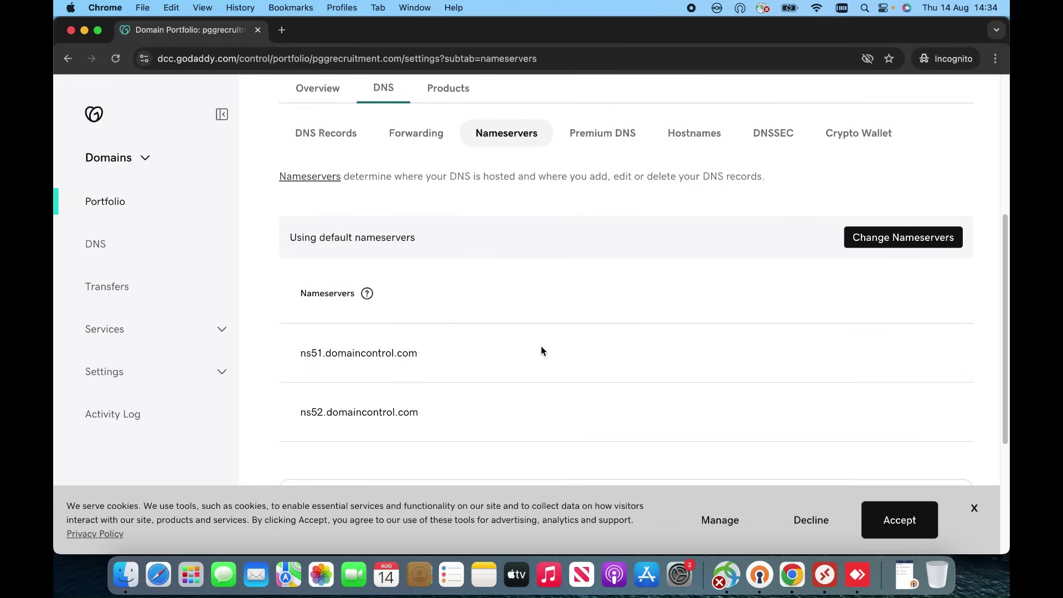
left_click_drag(299, 353, 399, 368)
left_click_drag(298, 412, 375, 426)
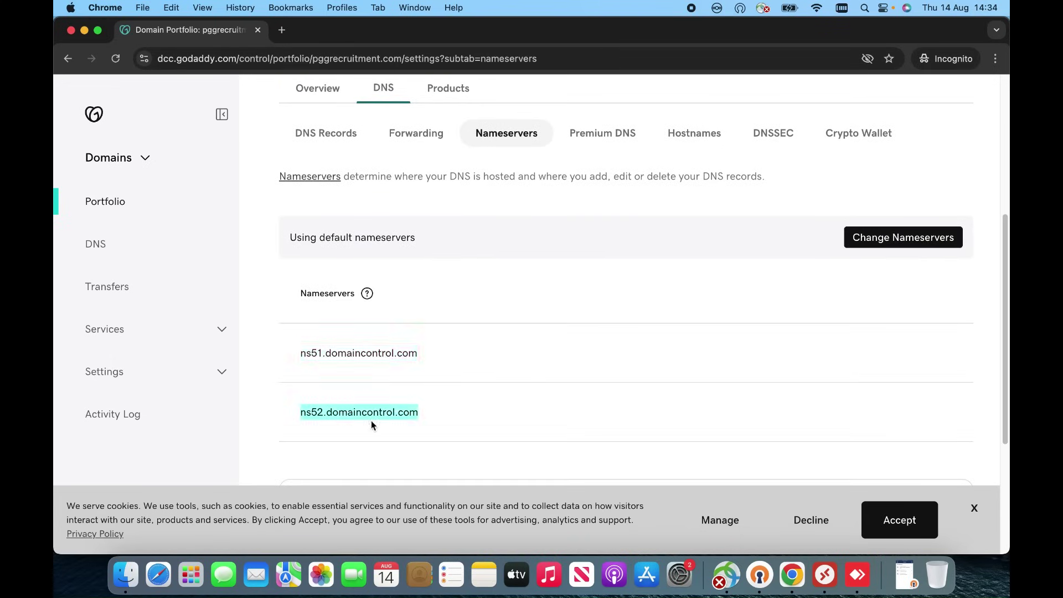
left_click(396, 407)
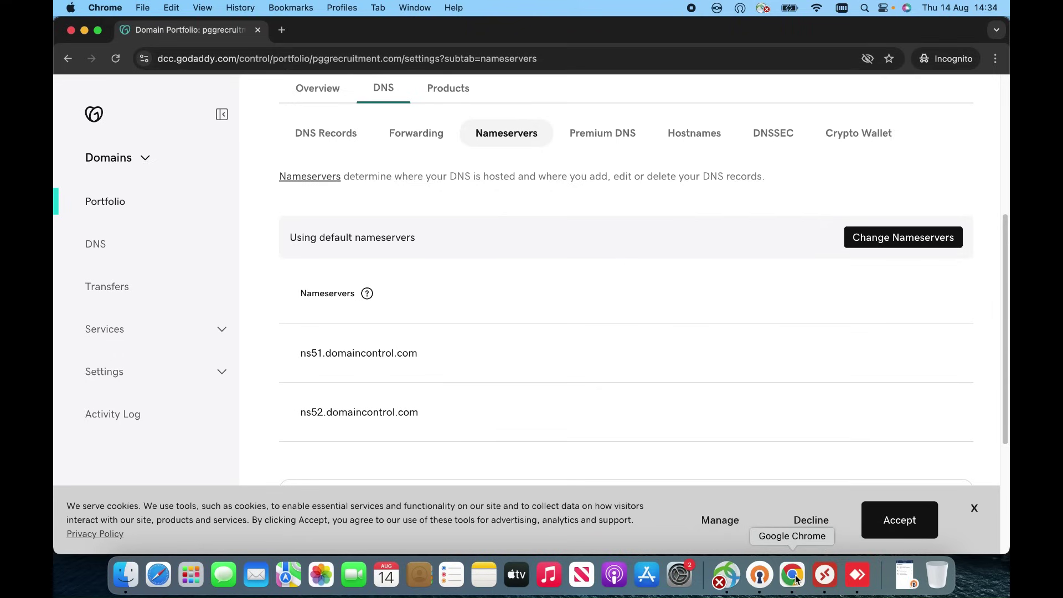
Step: Return to the hosting window and view the nameservers information in the RabHost client area
left_click(85, 31)
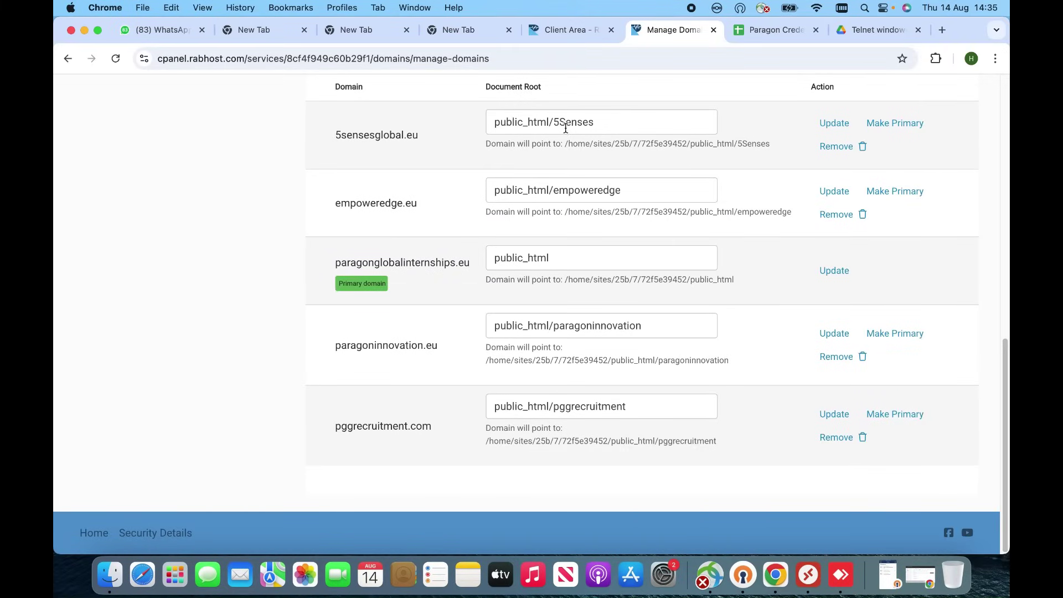
scroll(565, 129, "up", 3)
scroll(564, 129, "up", 2)
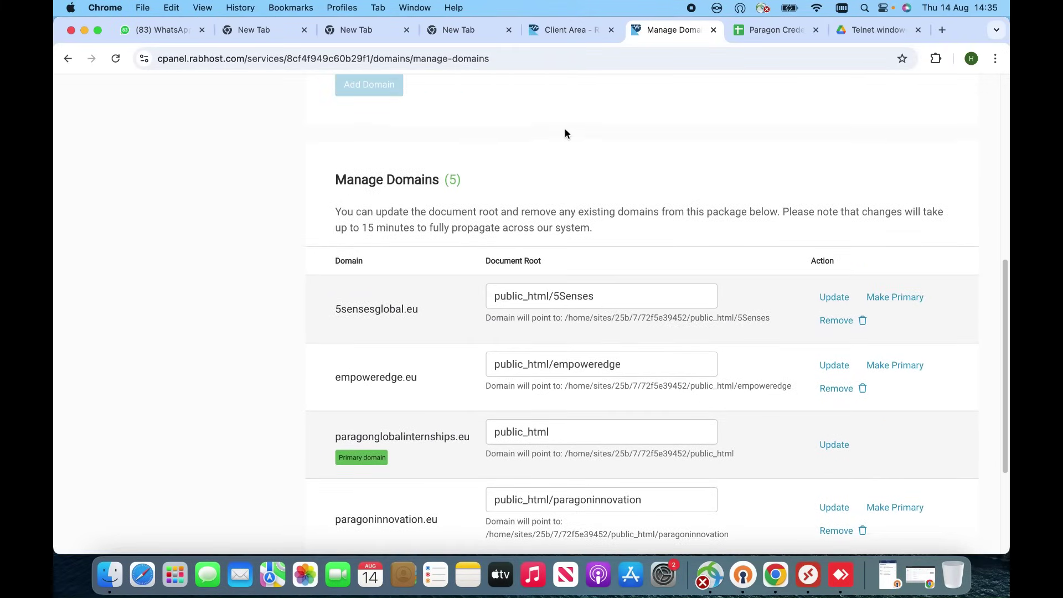
scroll(215, 144, "up", 10)
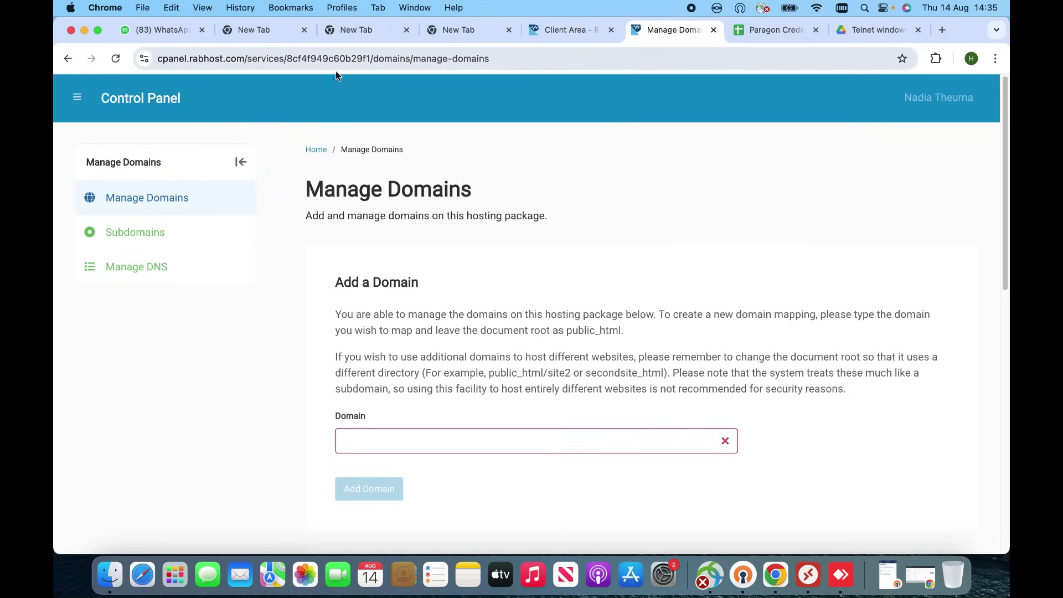
left_click(574, 32)
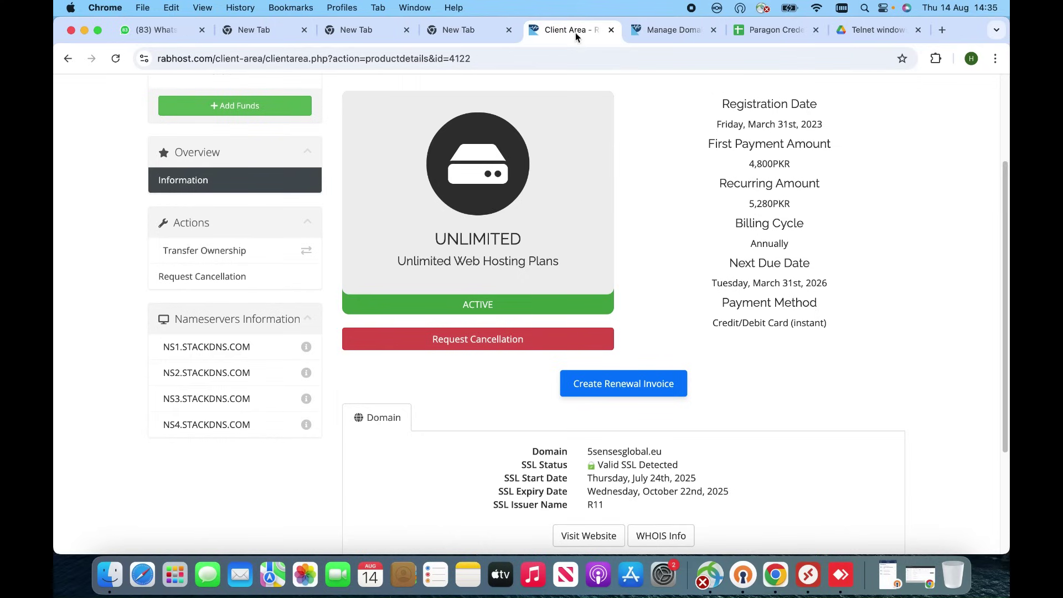
Step: Open the UNLIMITED package of paragonglobalinternships.eu in the hosting control panel and look through its service overview
left_click(636, 36)
left_click(122, 105)
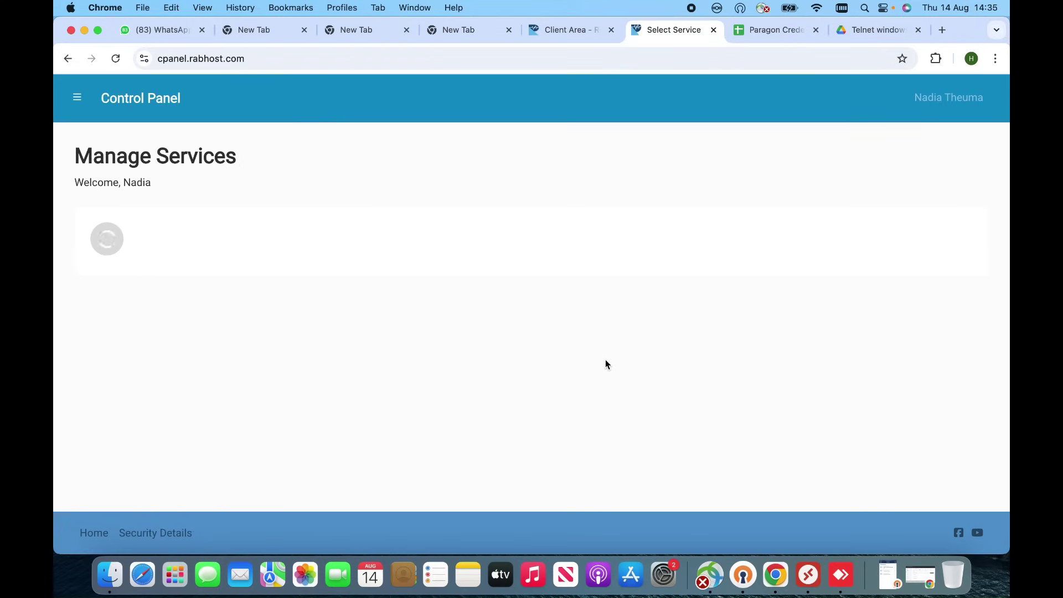
scroll(720, 410, "down", 1)
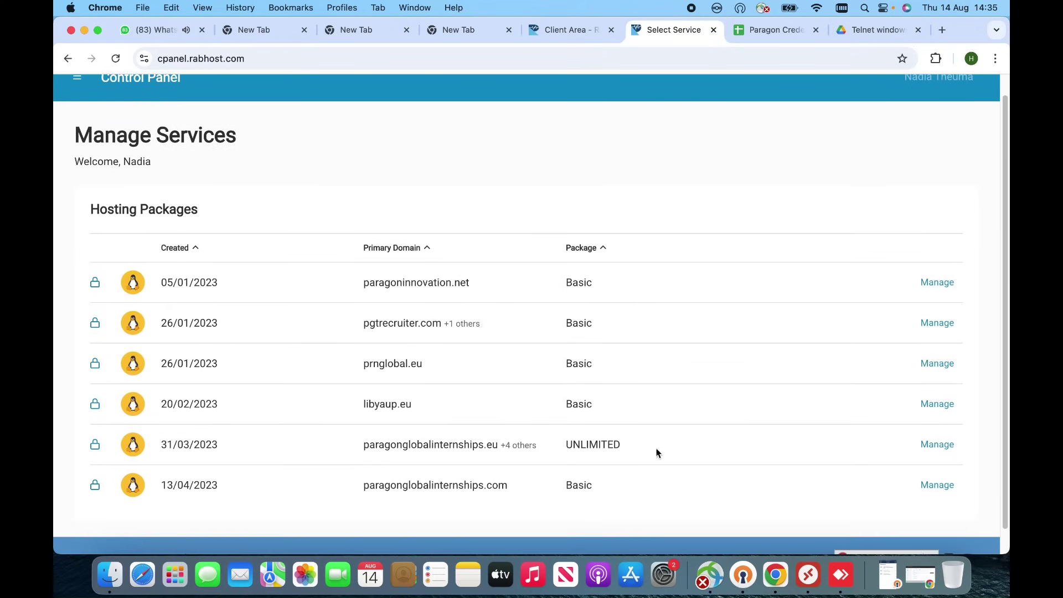
left_click(938, 445)
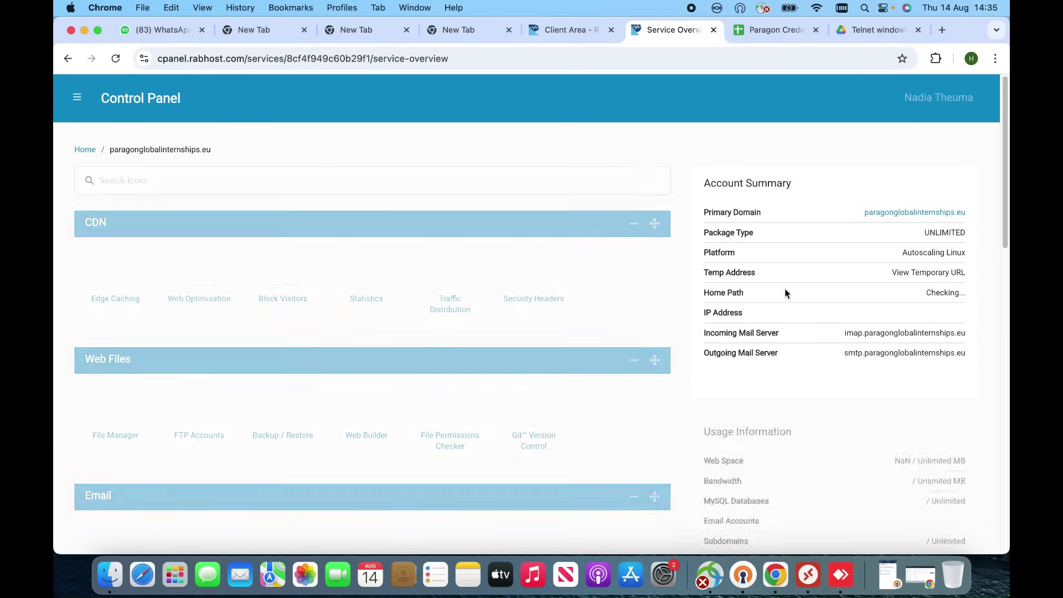
scroll(806, 304, "down", 5)
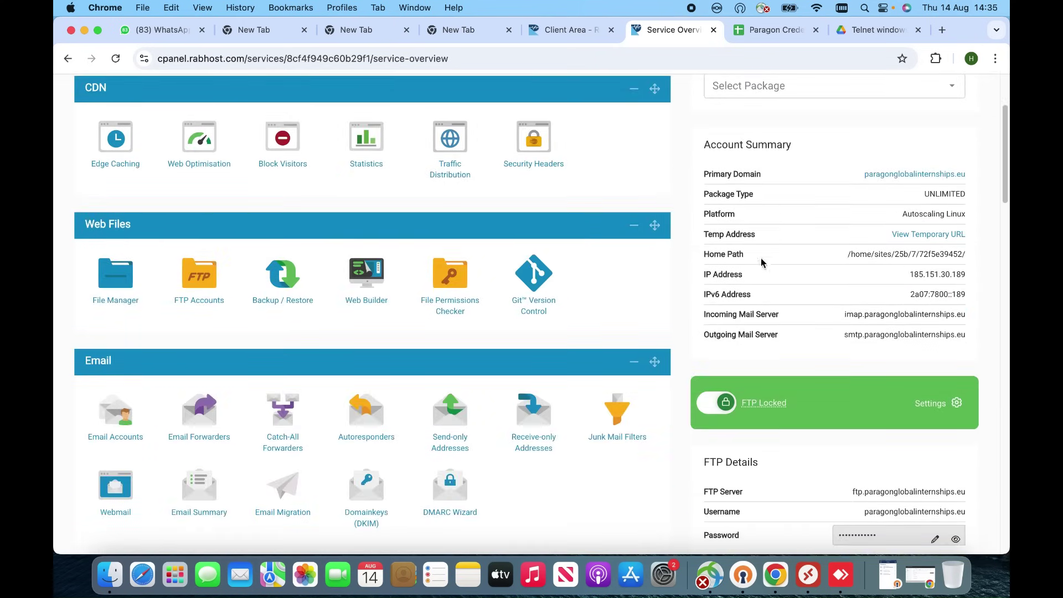
scroll(798, 378, "down", 8)
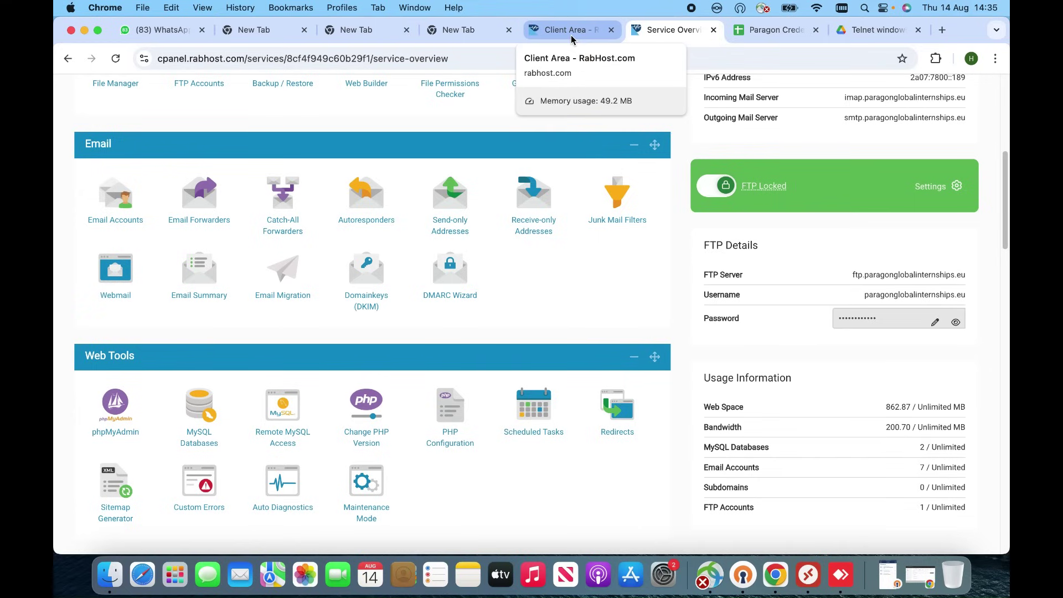
scroll(640, 313, "down", 1)
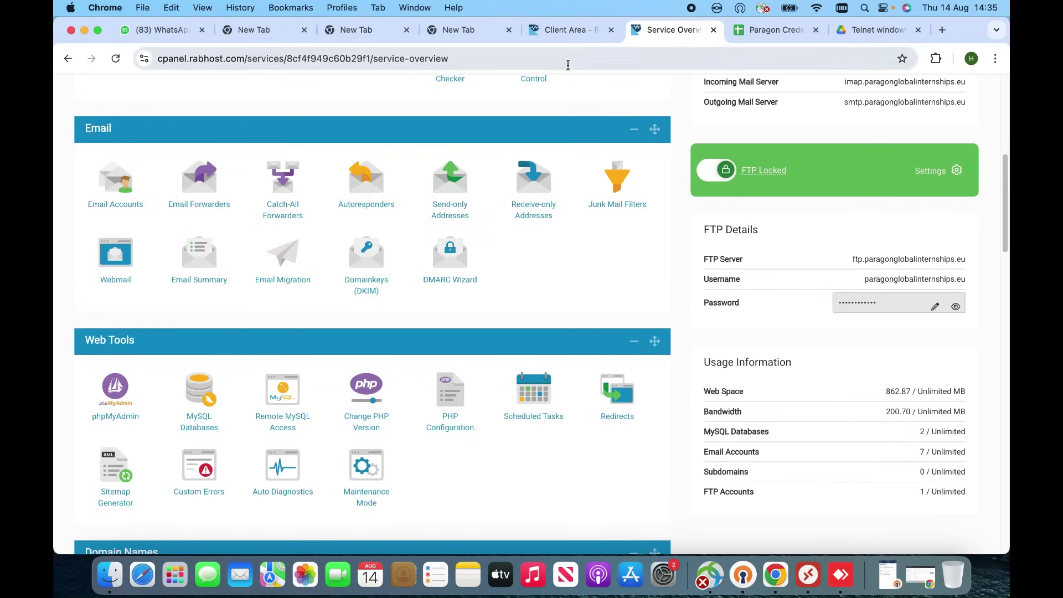
Step: Copy the nameserver NS1.STACKDNS.COM from the nameservers information in the RabHost client area
left_click(567, 33)
left_click_drag(159, 347, 250, 347)
right_click(240, 343)
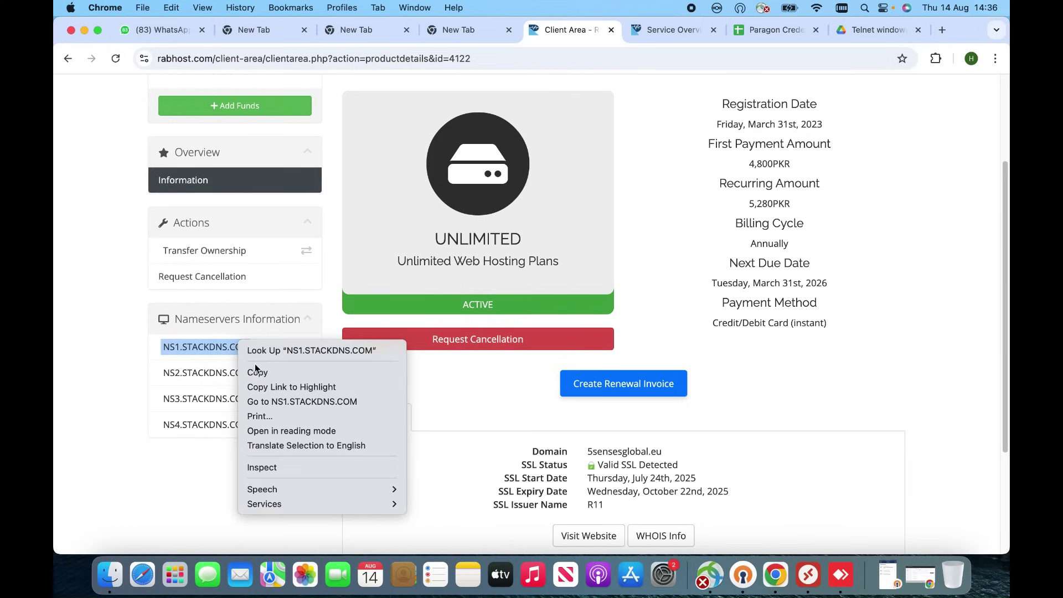
left_click(258, 374)
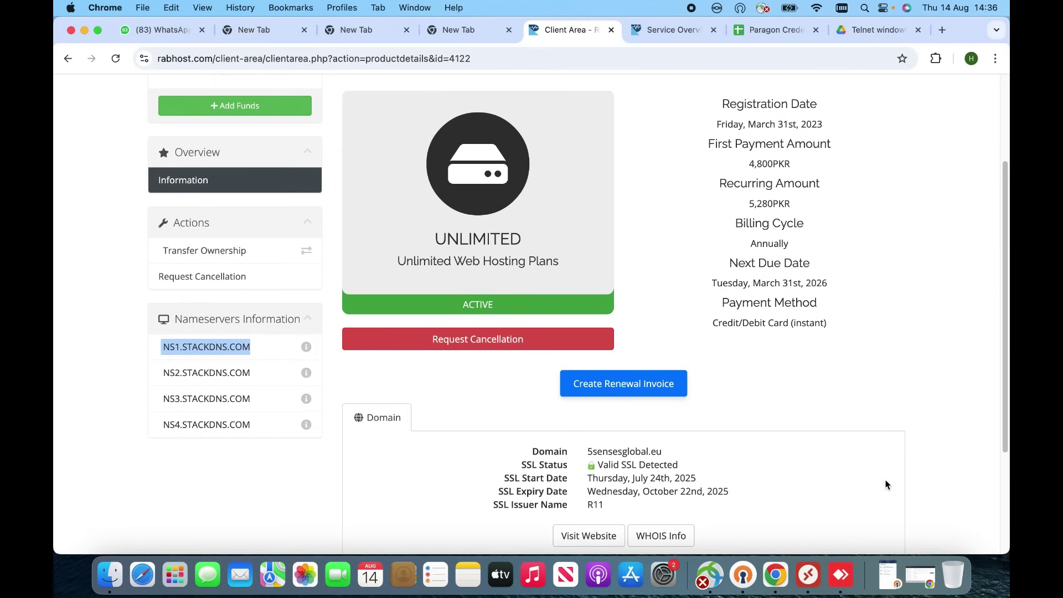
Step: Switch to the GoDaddy window, choose custom nameservers for pggrecruitment.com and expand the entry form to four nameservers
left_click(918, 570)
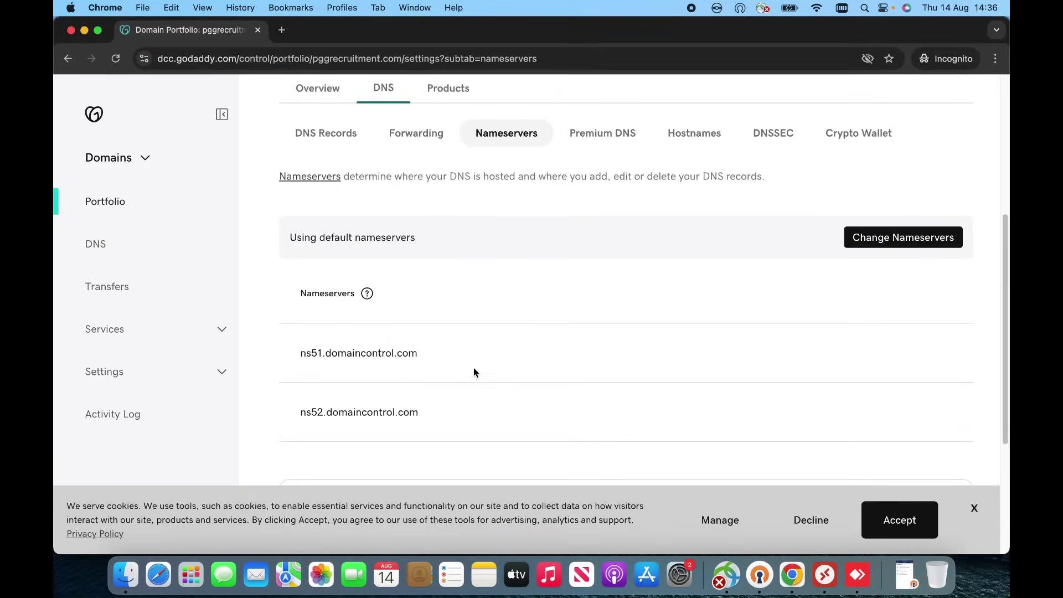
left_click(896, 241)
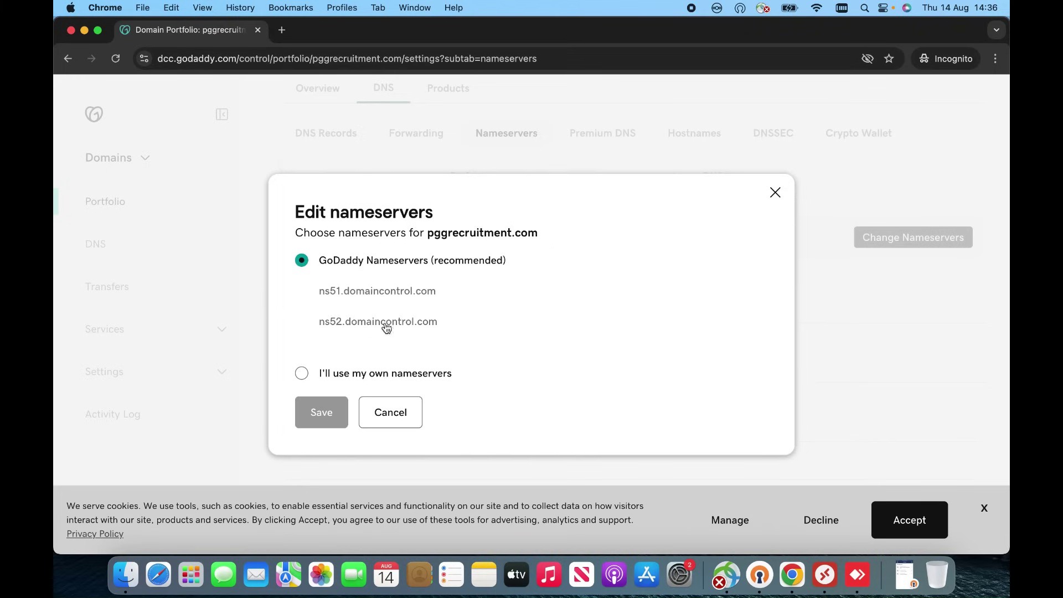
left_click(303, 374)
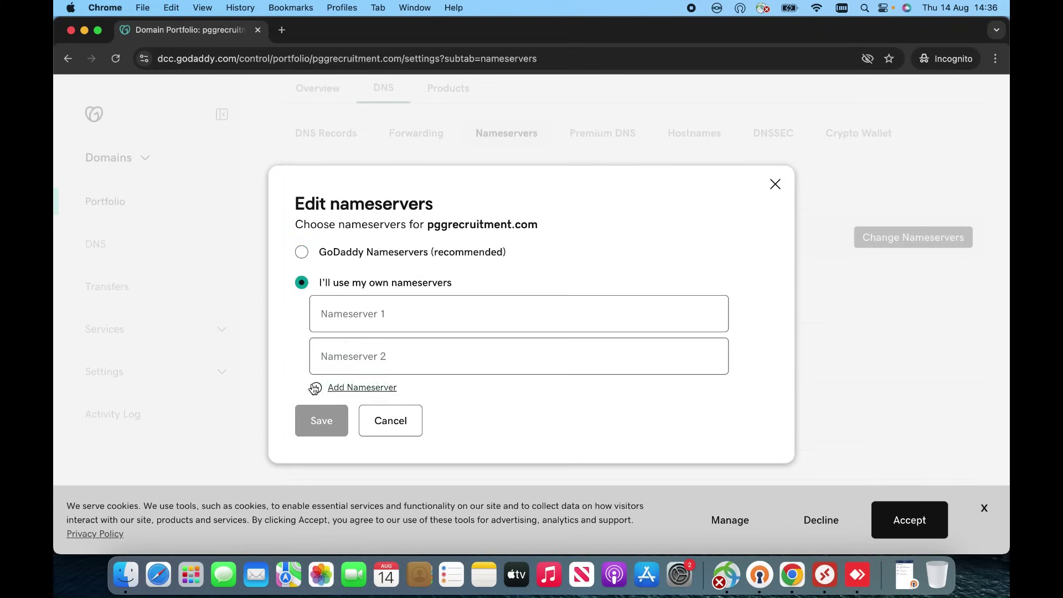
left_click(353, 389)
left_click(353, 408)
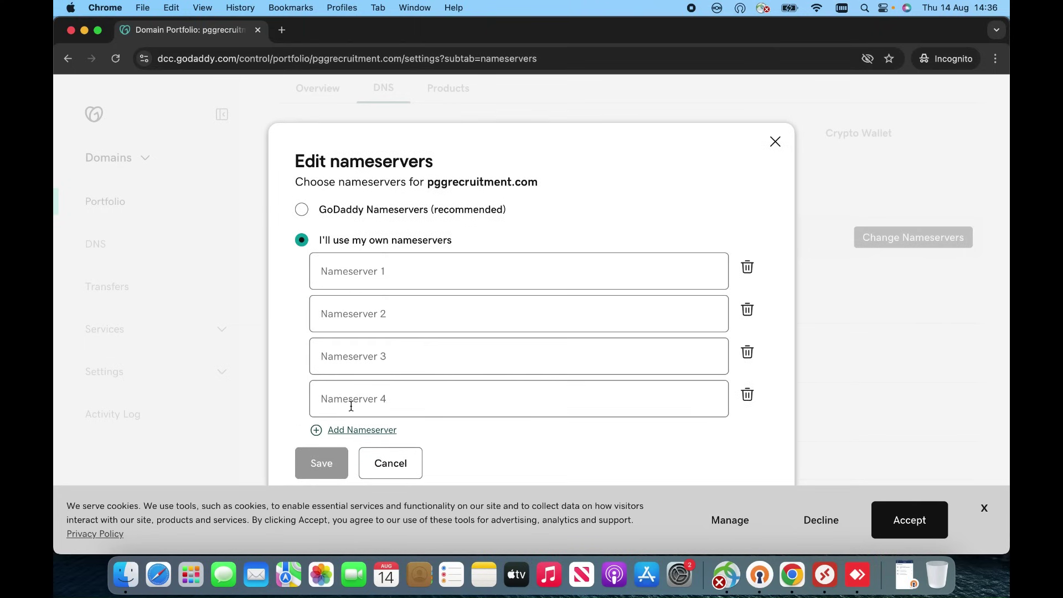
Step: Enter the copied NS1.STACKDNS.COM as the first nameserver of pggrecruitment.com
right_click(335, 271)
left_click(367, 385)
left_click(380, 320)
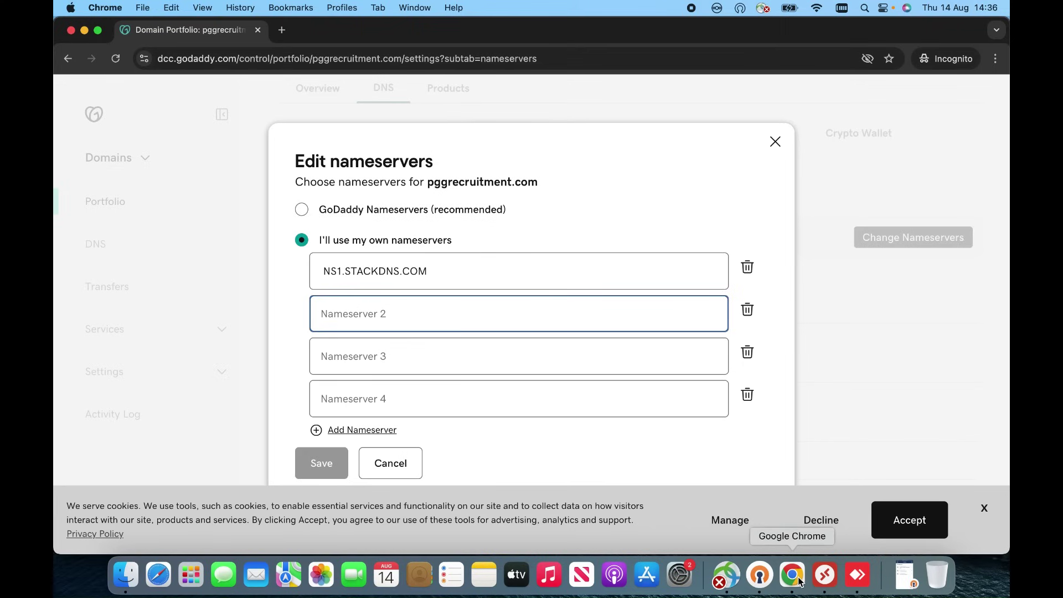
Step: Copy NS2.STACKDNS.COM from the RabHost client area and enter it as the second nameserver in the GoDaddy window
left_click(84, 30)
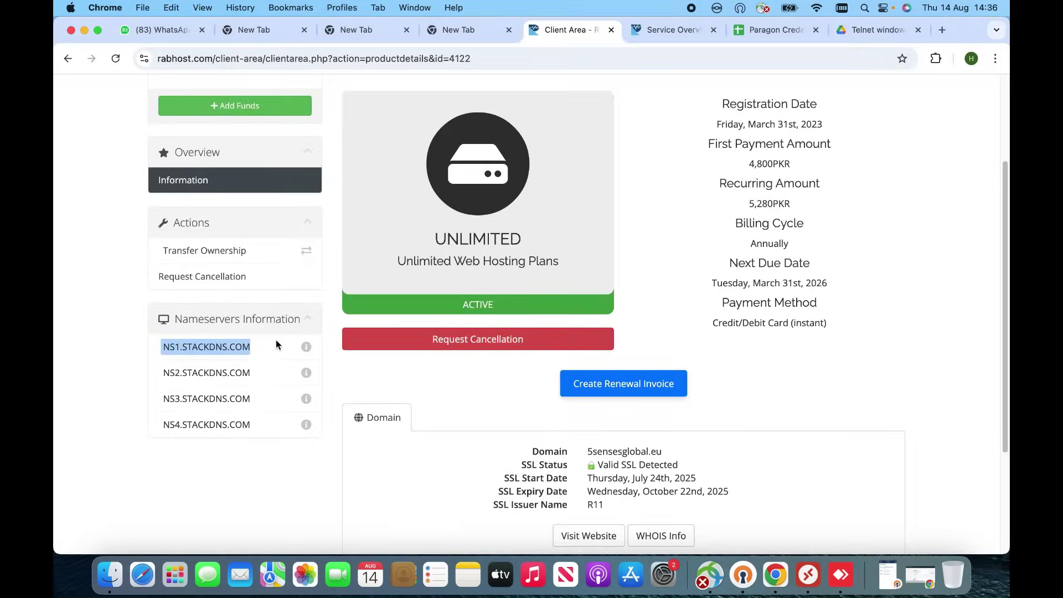
left_click_drag(164, 373, 251, 373)
right_click(241, 368)
left_click(265, 400)
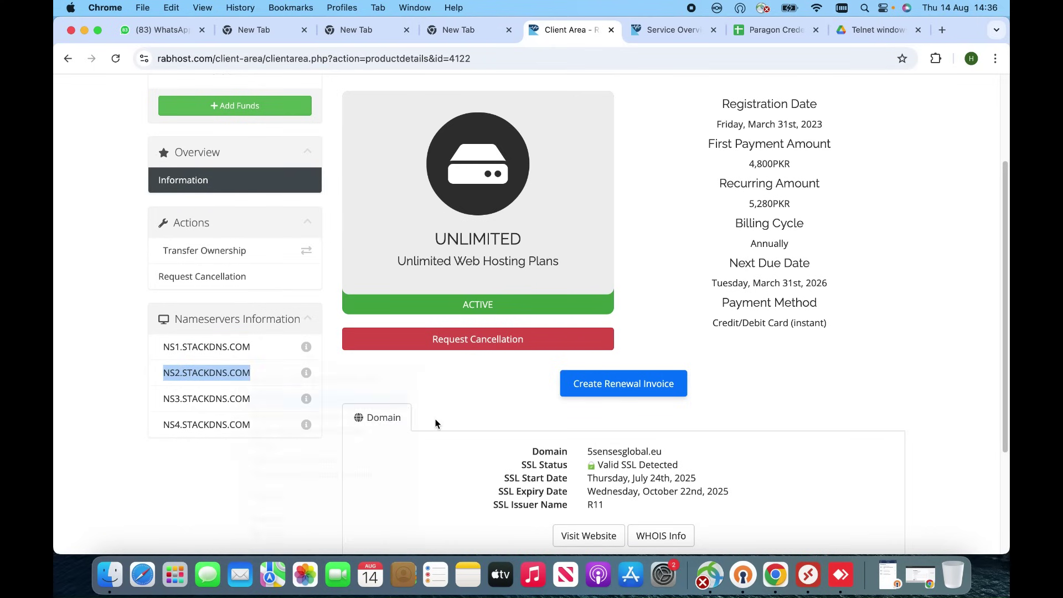
left_click(926, 579)
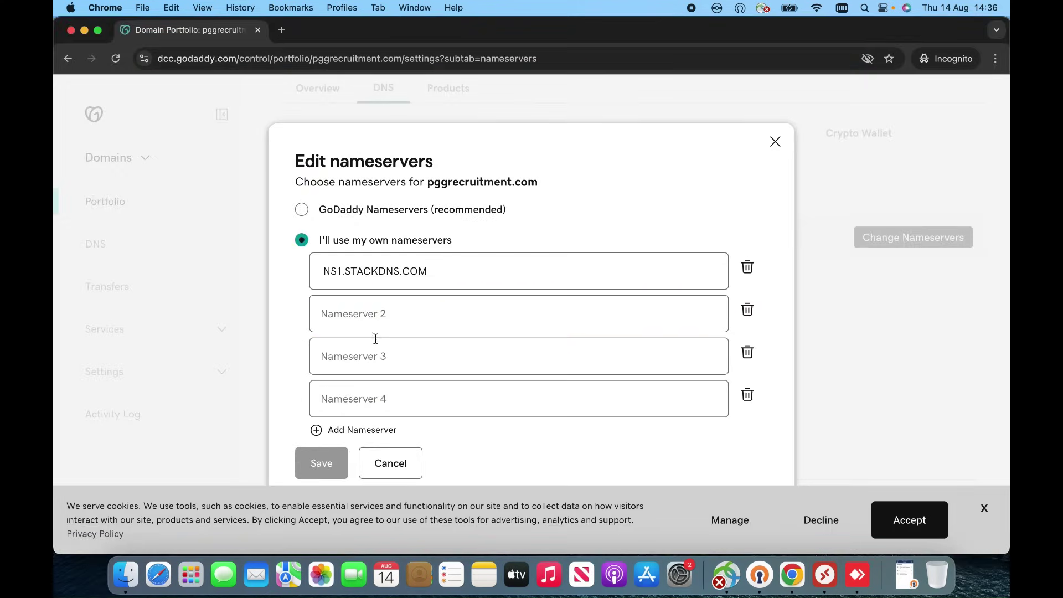
right_click(375, 322)
left_click(418, 435)
left_click(367, 365)
Step: Copy NS3.STACKDNS.COM from the RabHost client area and enter it as the third nameserver in the GoDaddy window
left_click(84, 30)
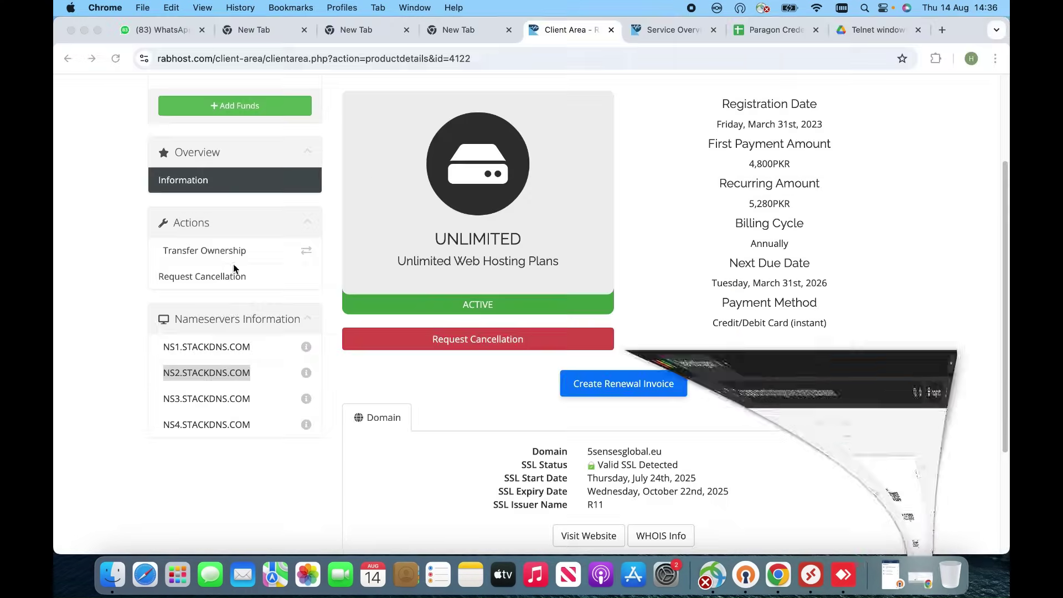
left_click_drag(161, 398, 251, 412)
left_click(252, 410)
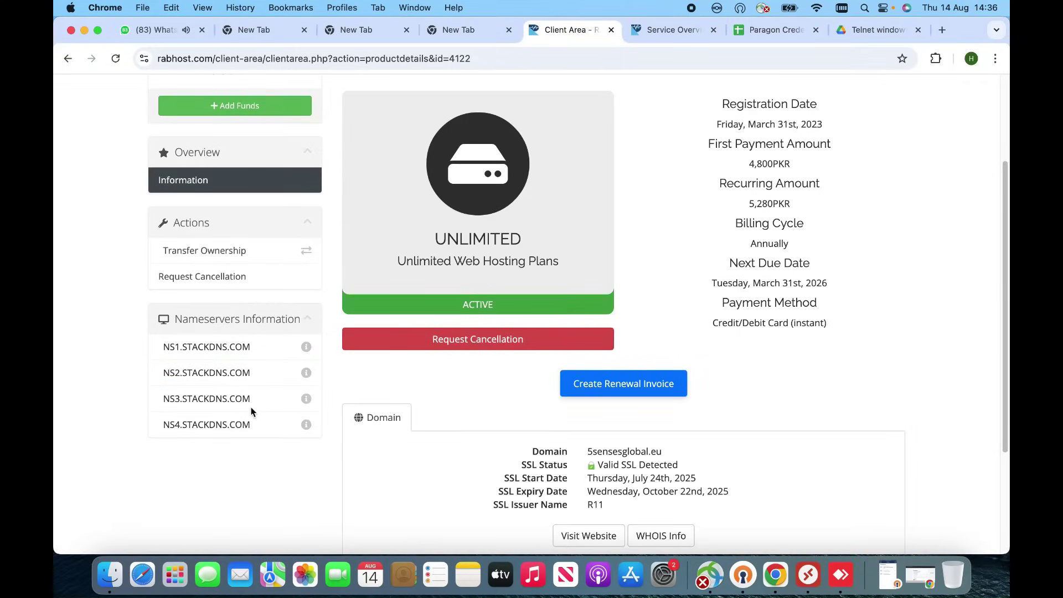
left_click_drag(160, 398, 252, 399)
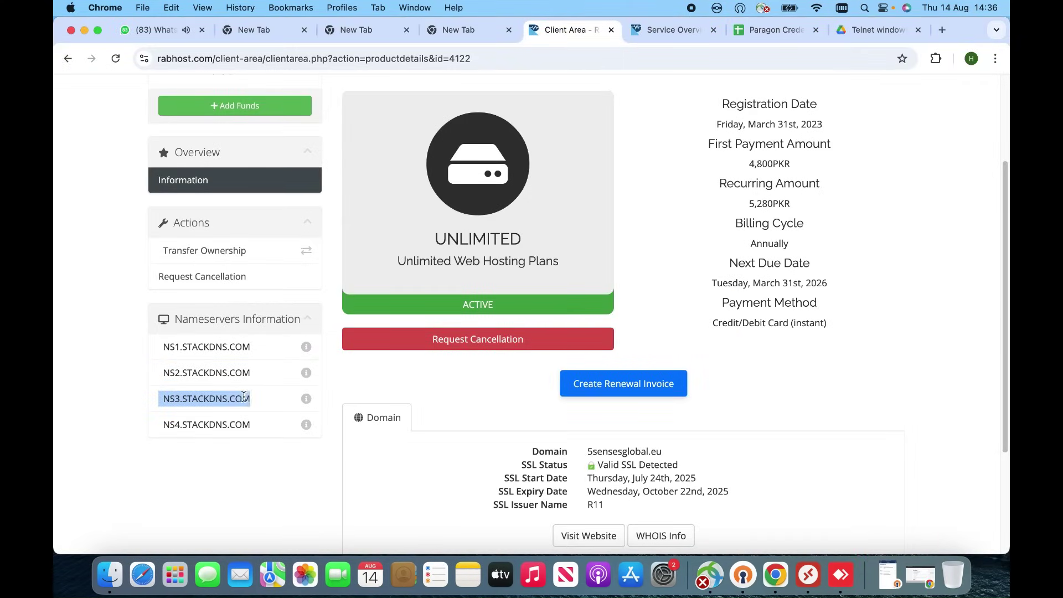
right_click(252, 399)
left_click(397, 408)
left_click(900, 570)
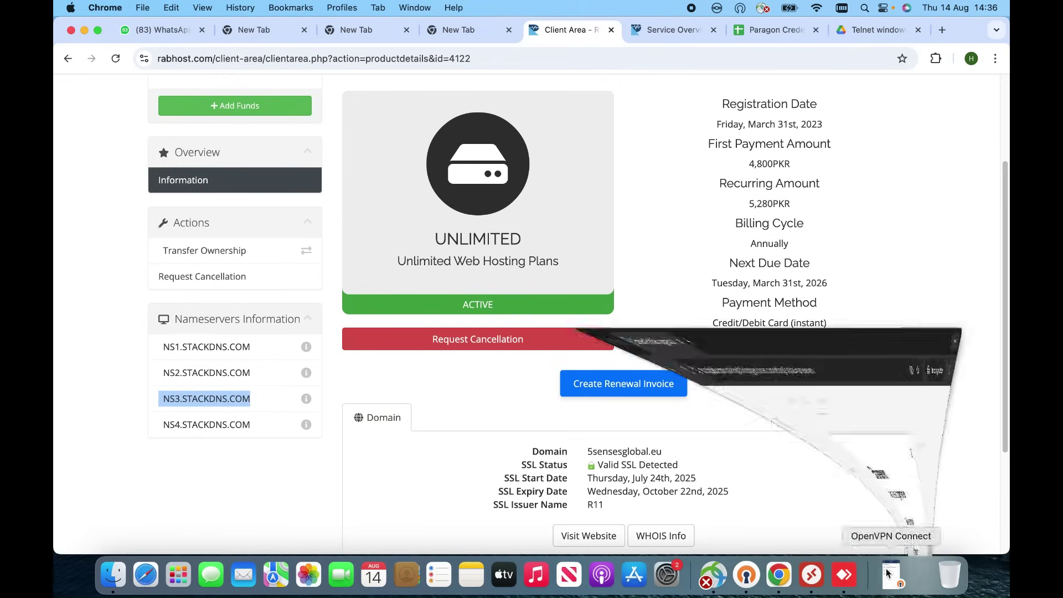
left_click(390, 362)
right_click(375, 362)
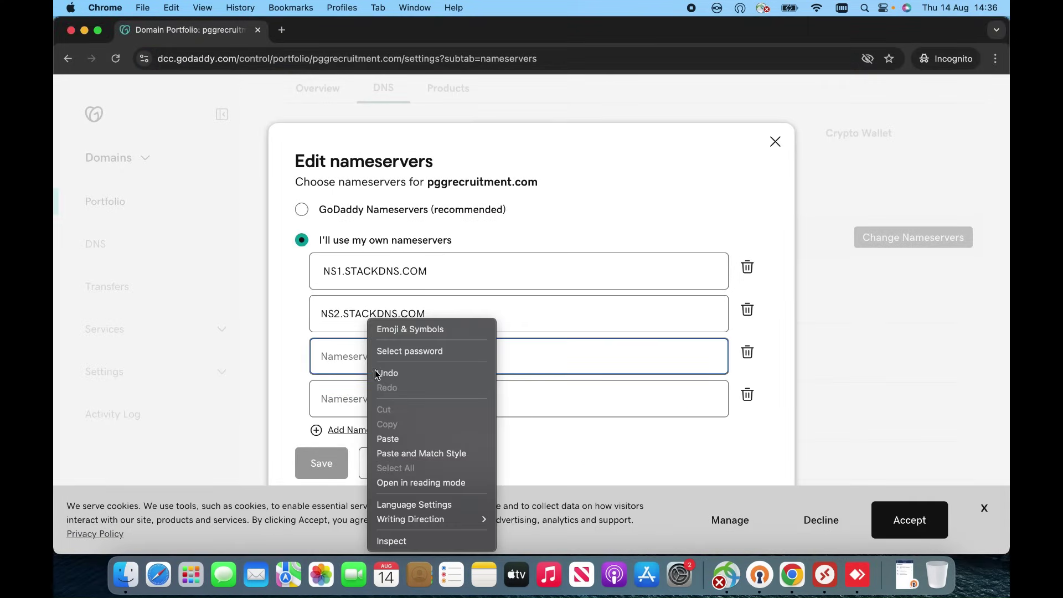
left_click(408, 438)
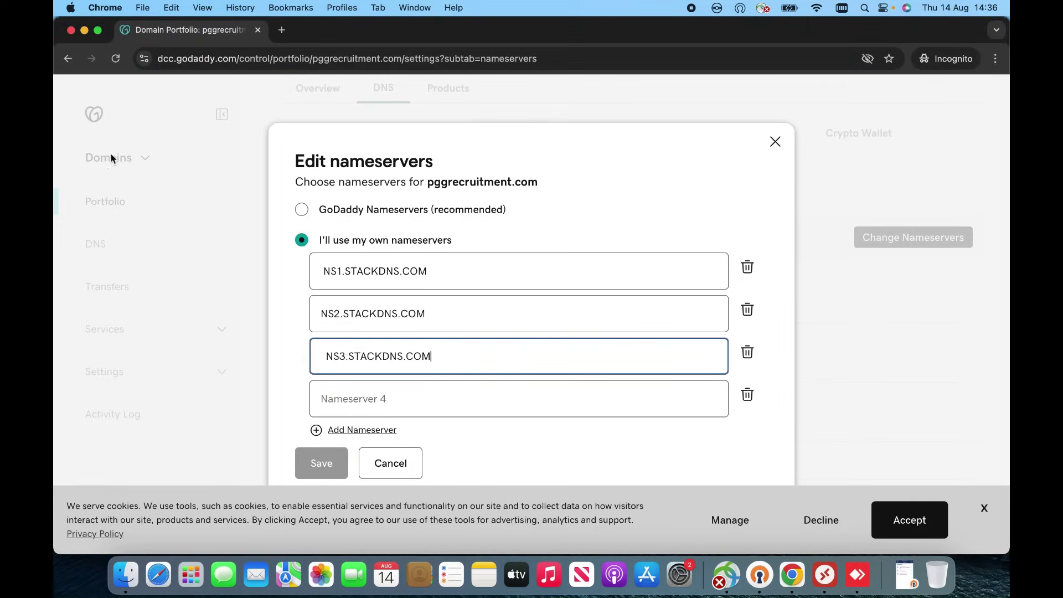
Step: Copy NS4.STACKDNS.COM from the RabHost client area, enter it as the fourth nameserver at GoDaddy, and save the nameserver change with consent
left_click(84, 30)
left_click(162, 427)
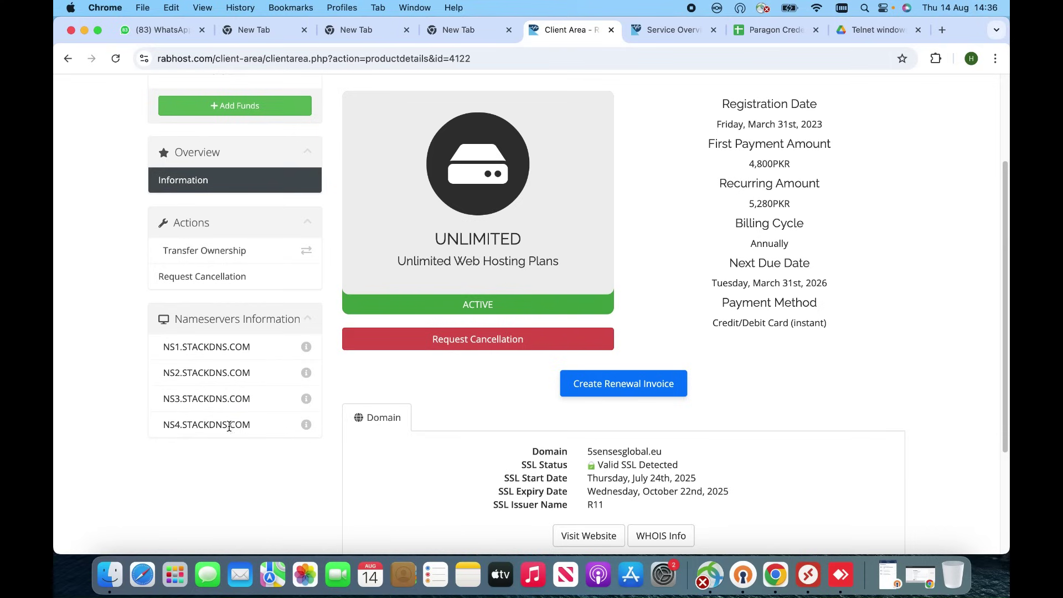
left_click_drag(164, 425, 255, 431)
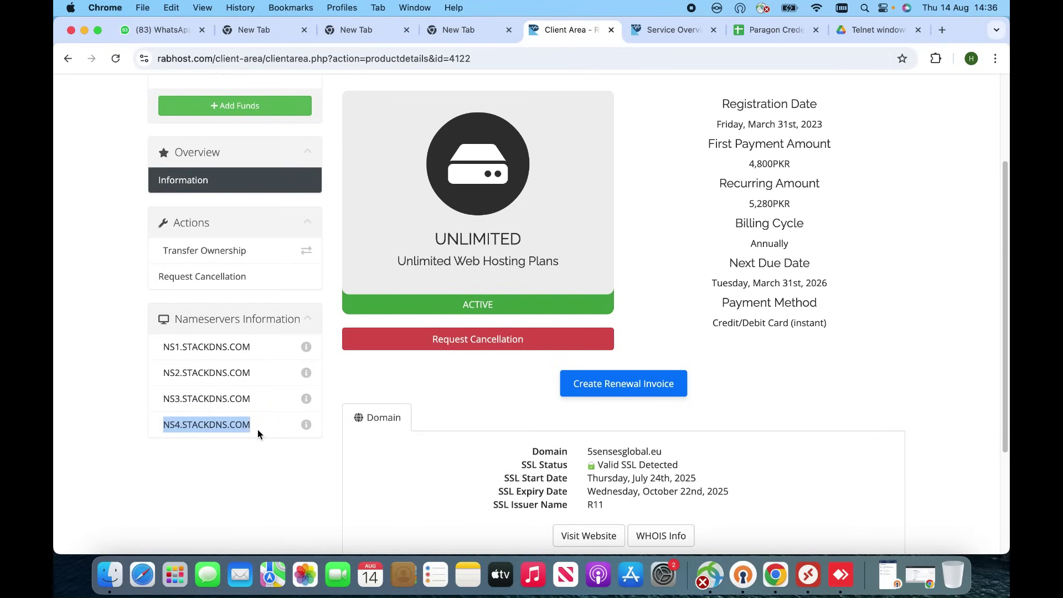
right_click(246, 419)
left_click(265, 412)
left_click(926, 582)
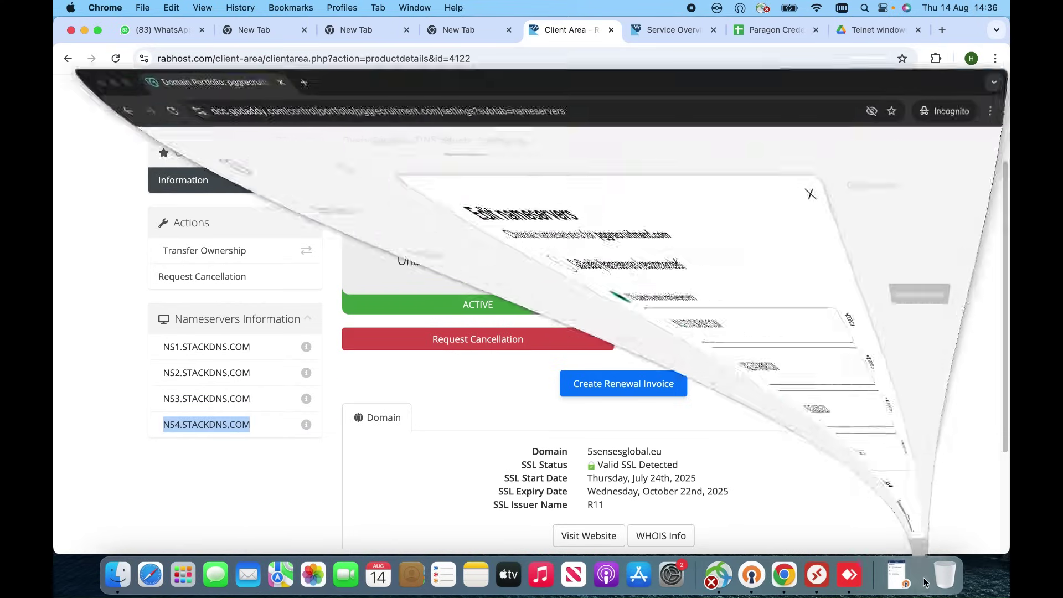
left_click(388, 406)
right_click(386, 406)
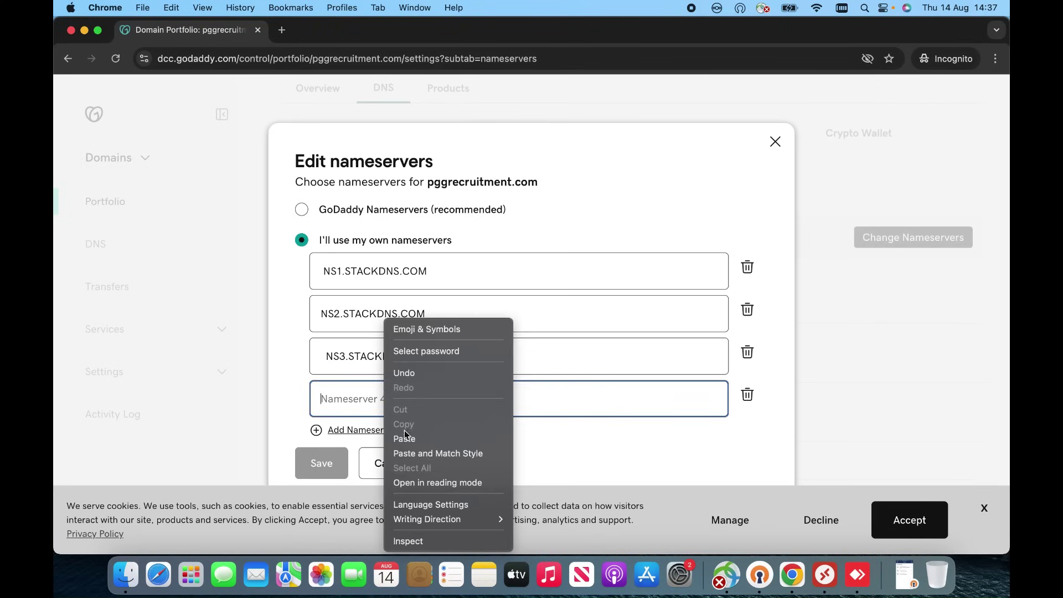
left_click(410, 442)
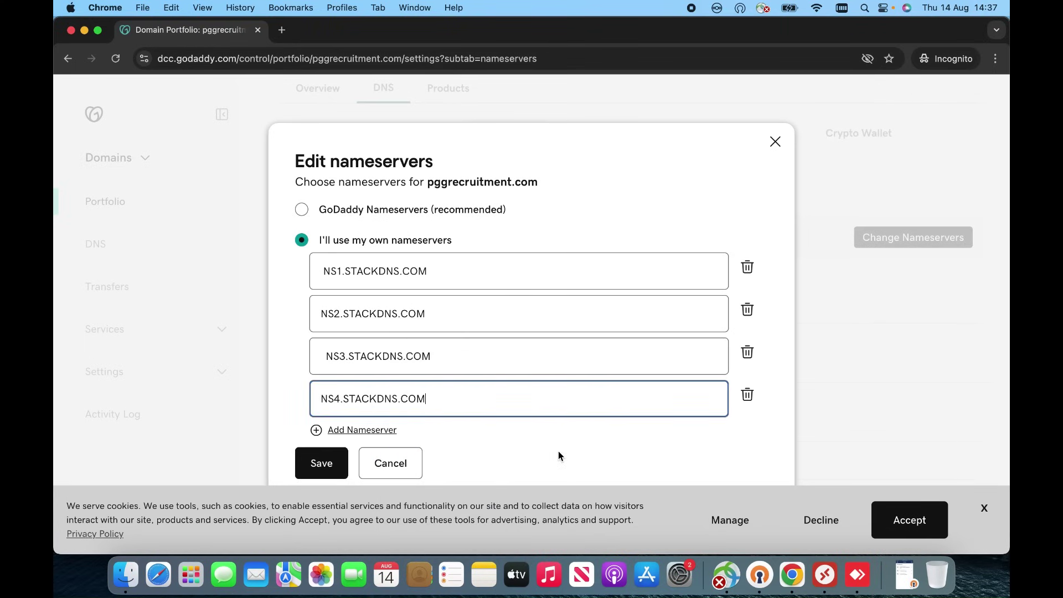
left_click(333, 471)
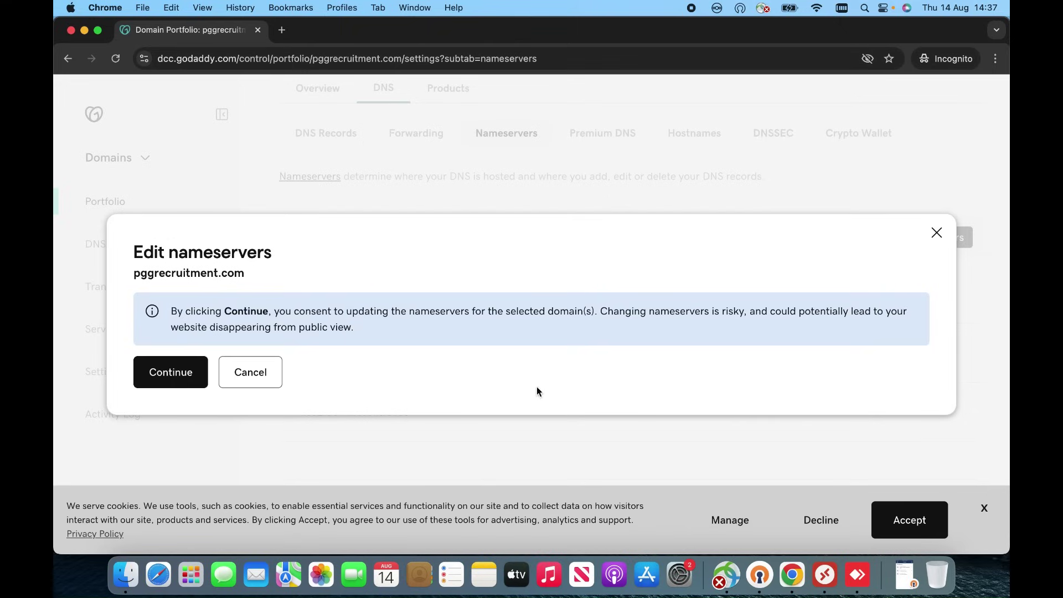
left_click(189, 374)
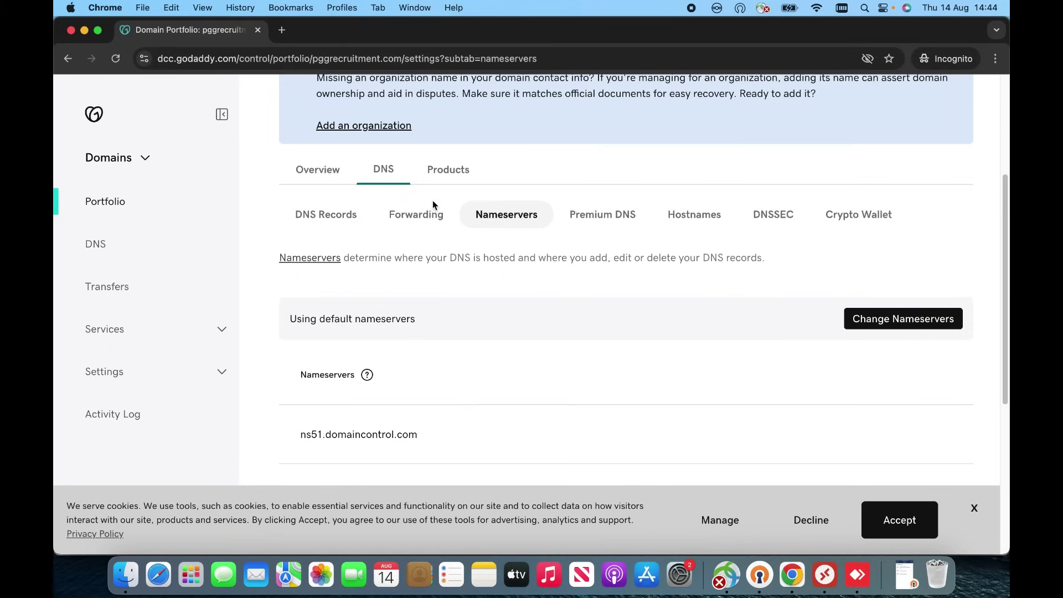
Step: Return to the GoDaddy account's domain portfolio and reopen the settings of pggrecruitment.com
left_click(106, 119)
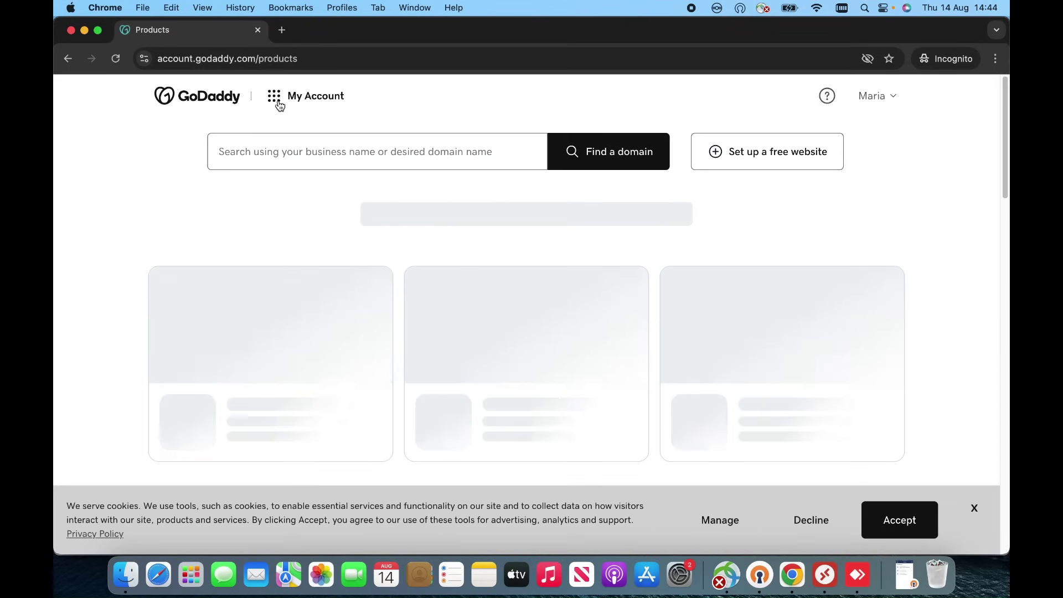
left_click(279, 106)
left_click(318, 231)
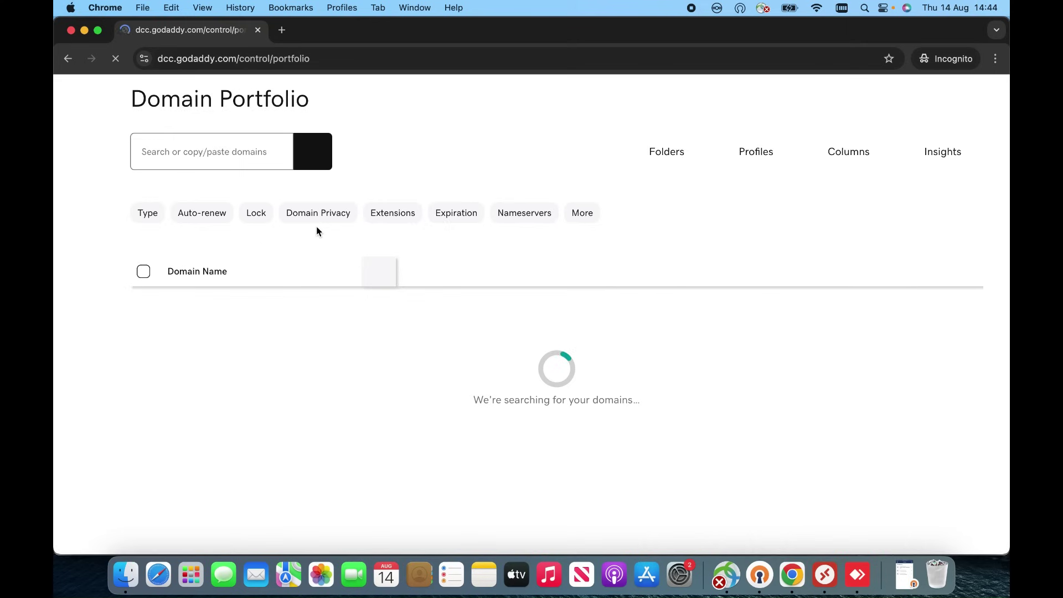
scroll(358, 350, "down", 10)
scroll(366, 357, "down", 5)
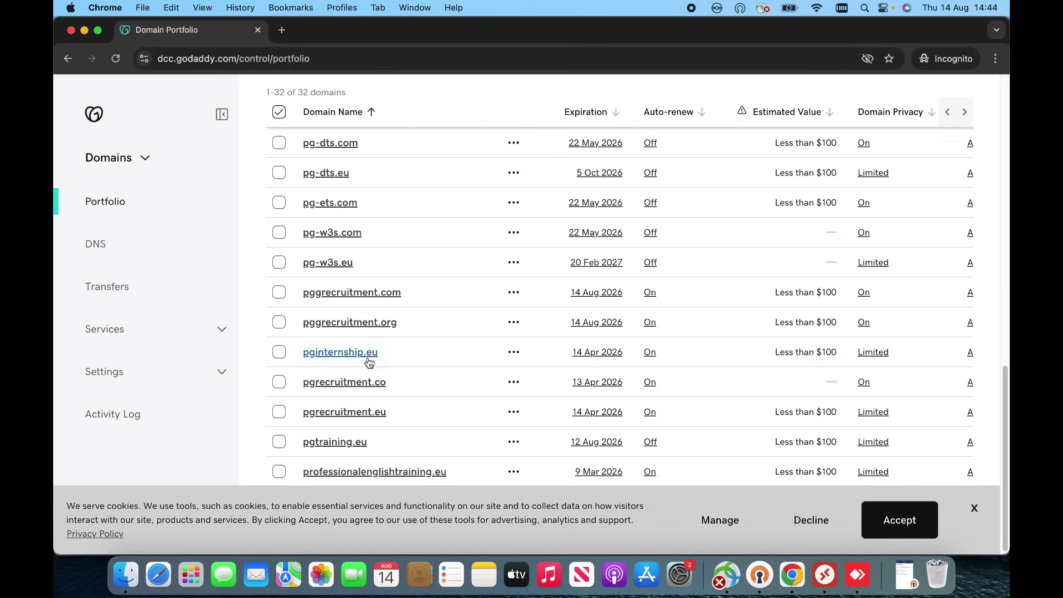
left_click(362, 293)
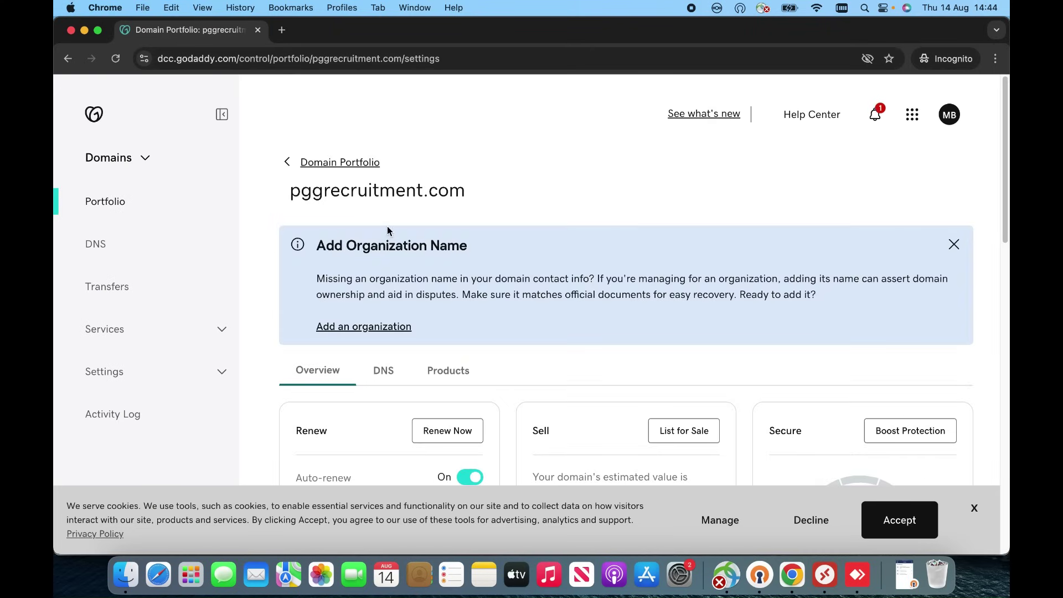
Step: Examine the DNS records section of pggrecruitment.com for the notice about who manages its nameservers
left_click(386, 377)
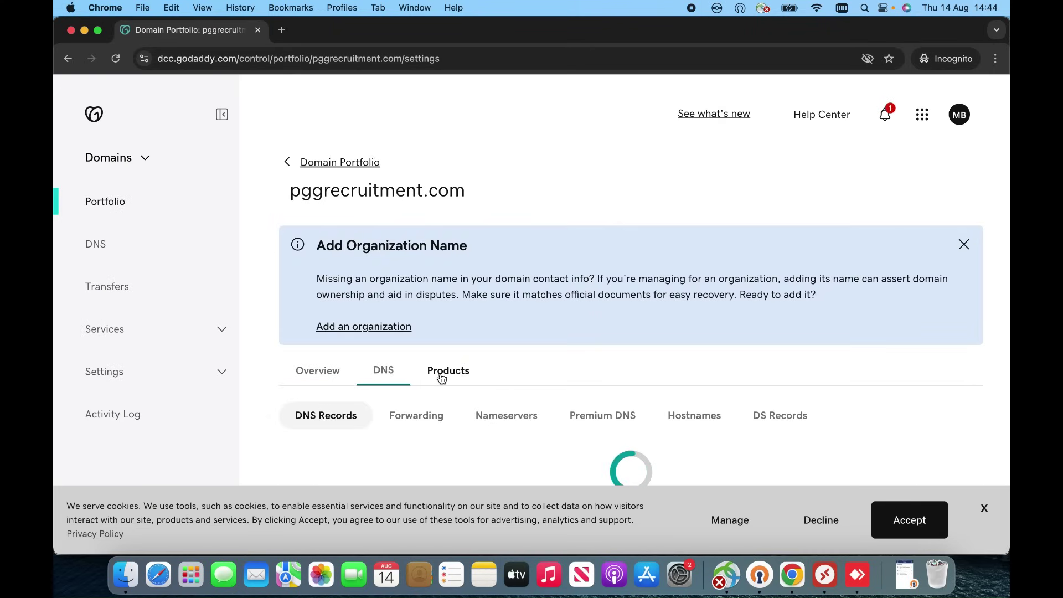
scroll(512, 360, "down", 5)
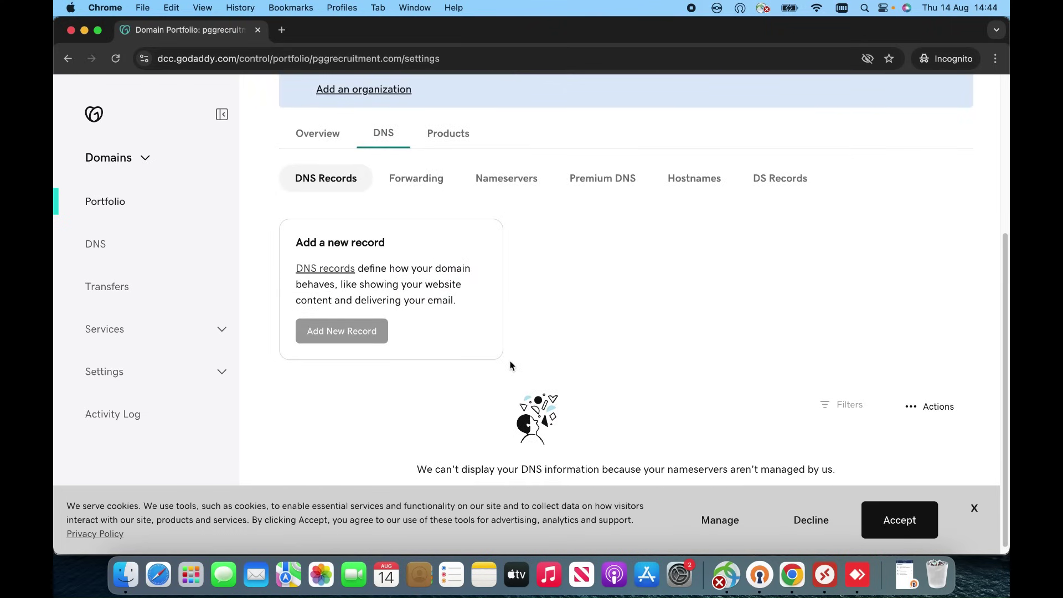
scroll(457, 366, "down", 1)
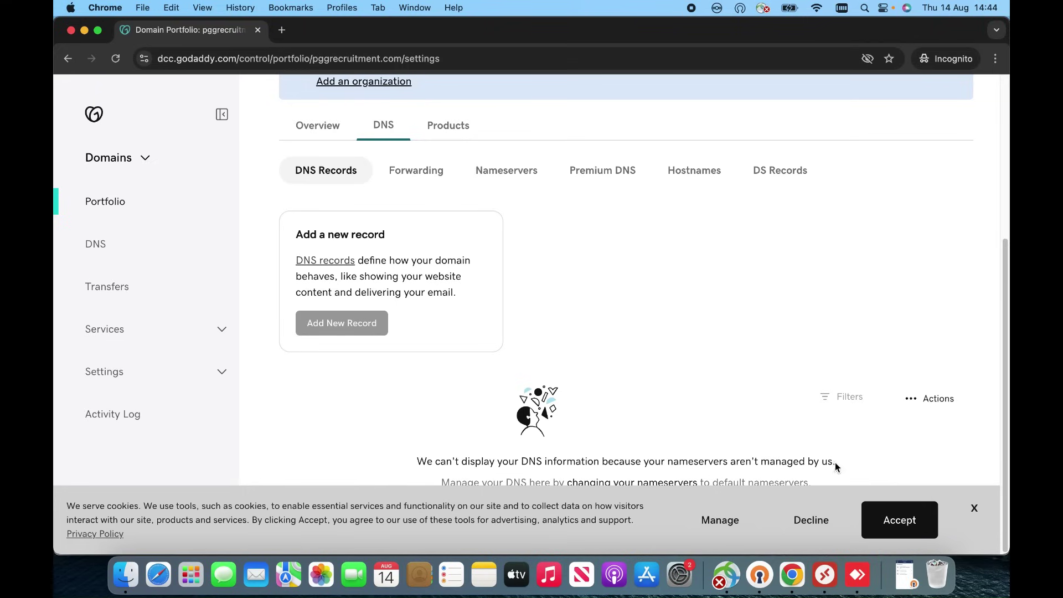
left_click_drag(416, 461, 633, 459)
left_click(732, 450)
left_click_drag(749, 455, 839, 463)
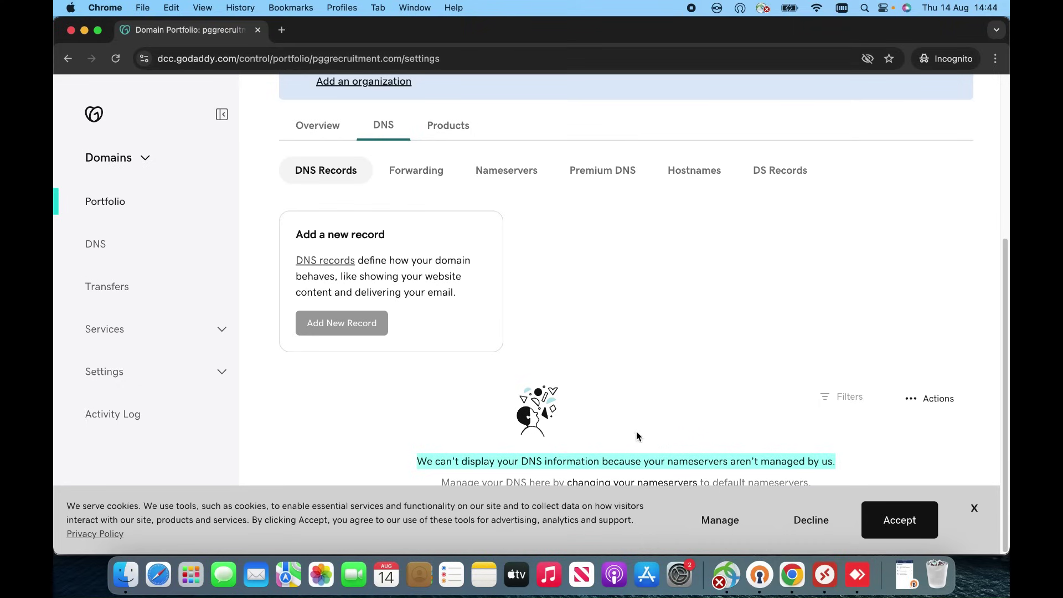
Step: Switch to the RabHost control panel's service overview and search its tools for dns
left_click(85, 32)
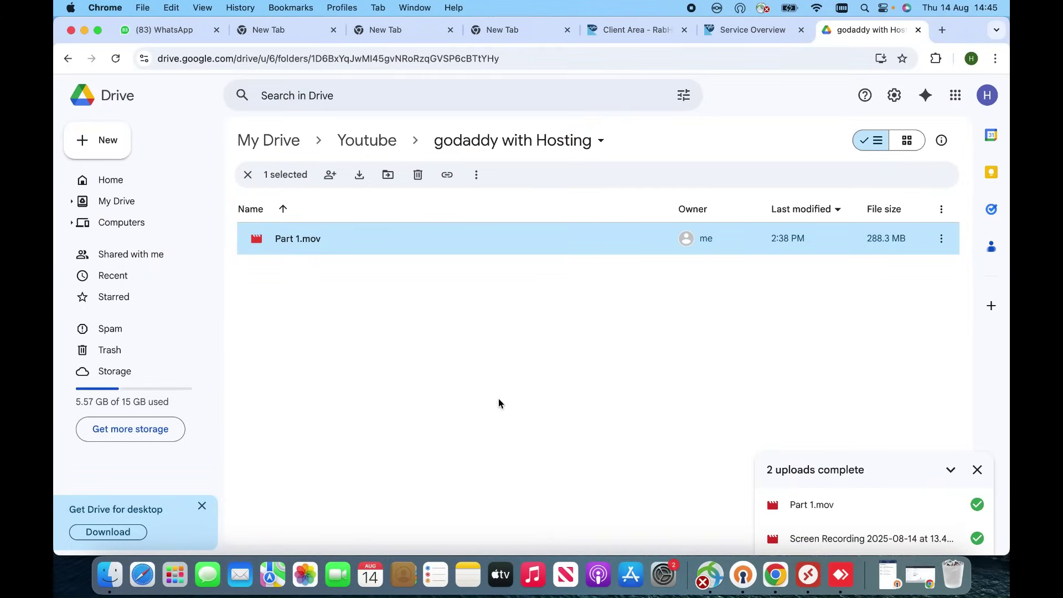
left_click(762, 32)
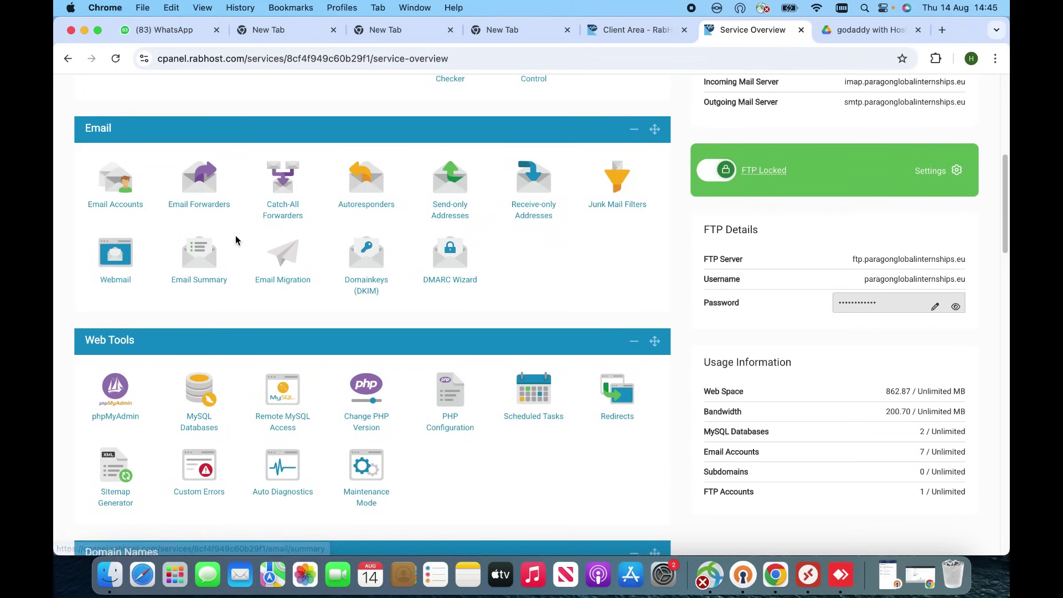
scroll(237, 240, "up", 3)
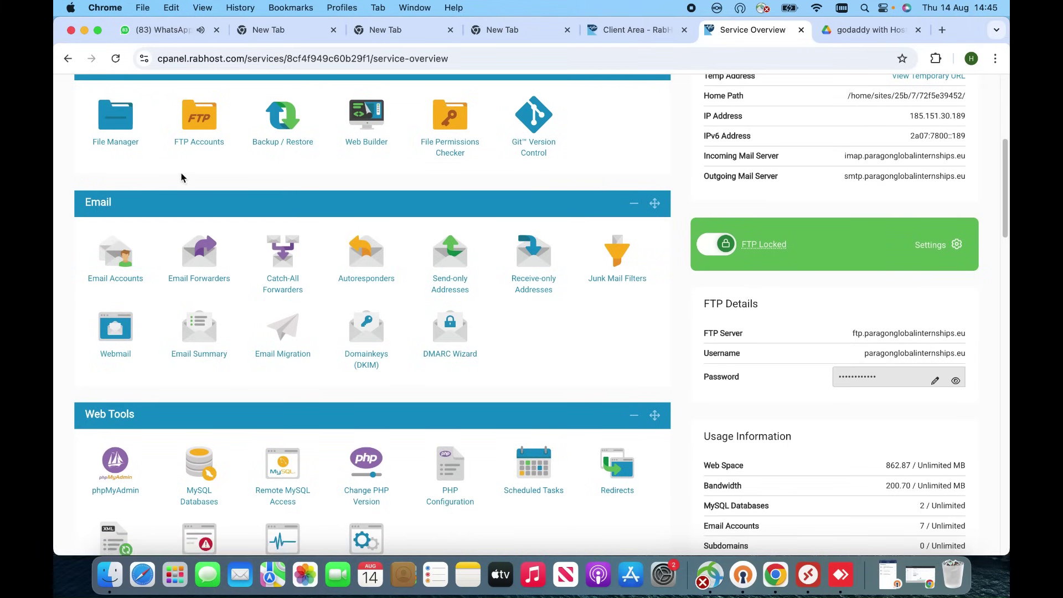
scroll(144, 173, "up", 2)
scroll(144, 174, "up", 8)
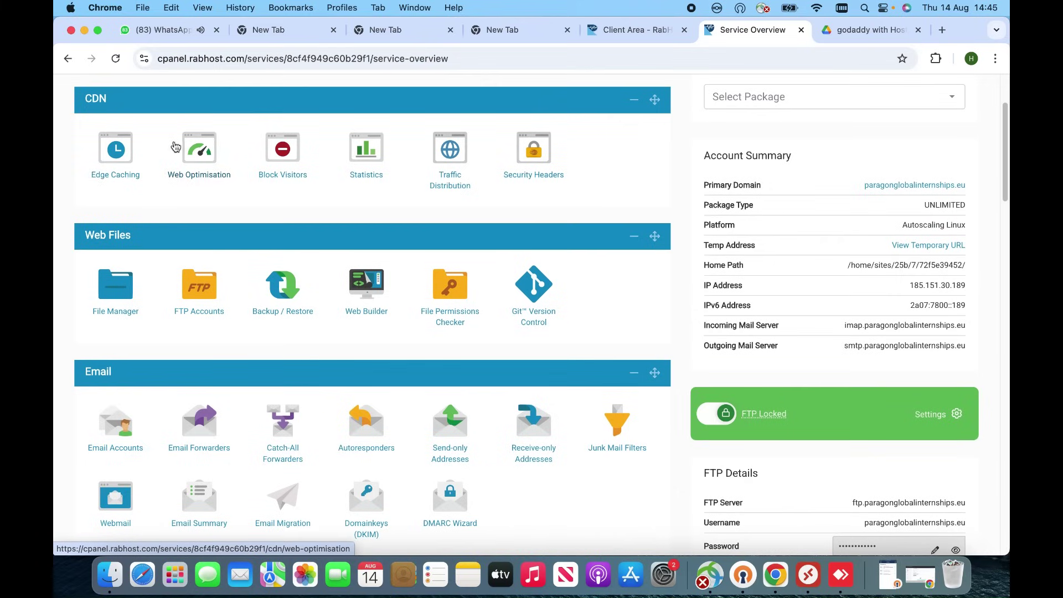
left_click(191, 170)
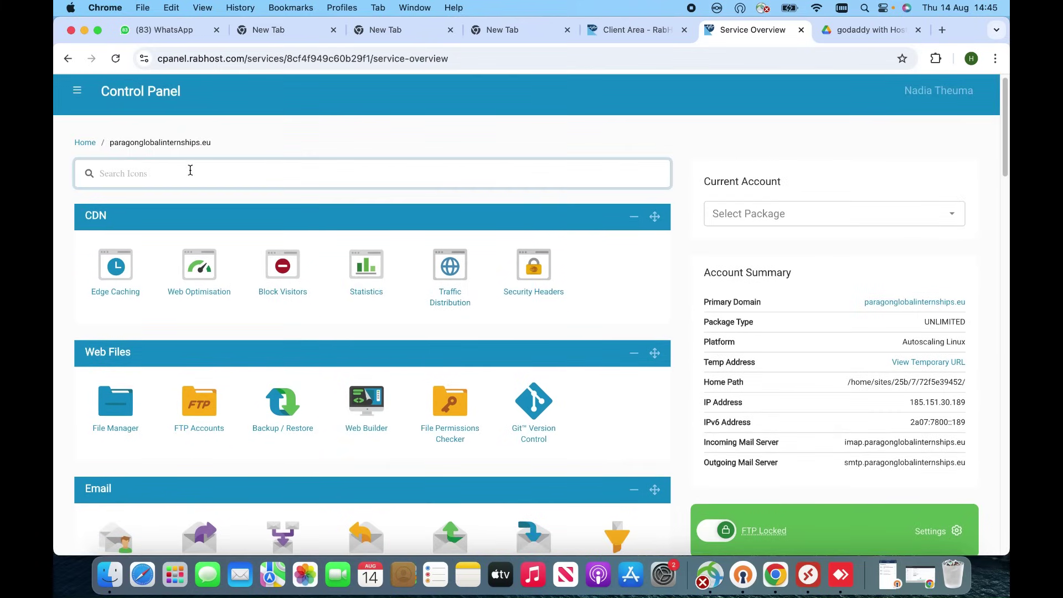
type("dns")
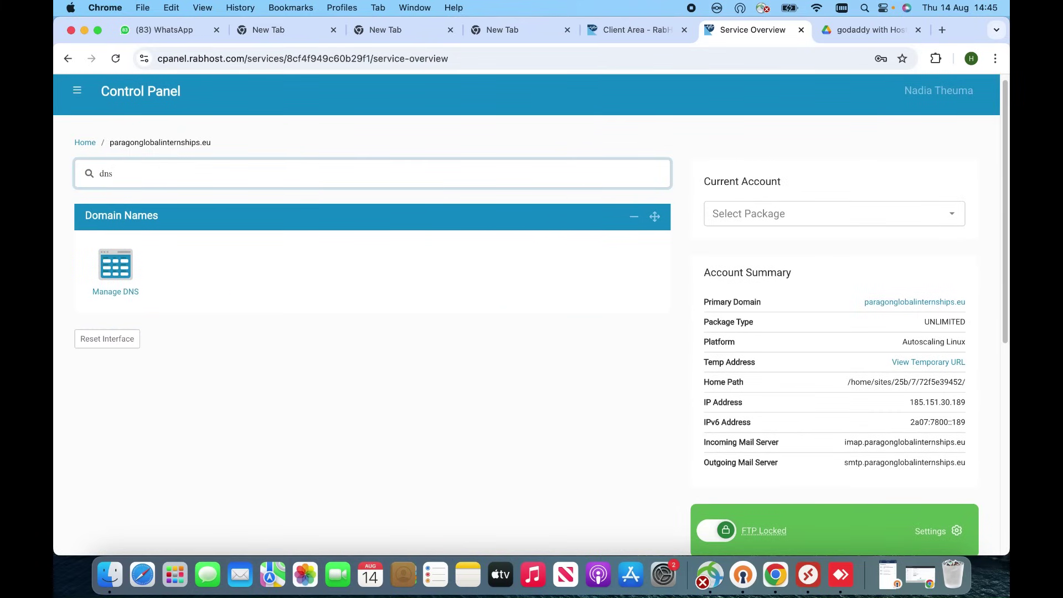
Step: Open DNS management for pggrecruitment.com and review the A, AAAA and CNAME records
left_click(121, 272)
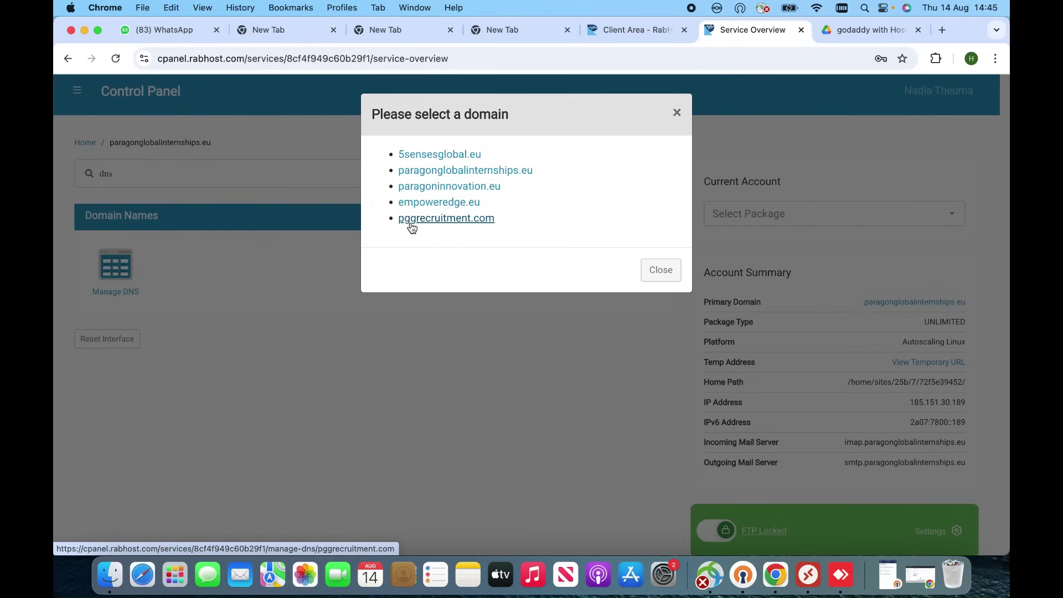
left_click(465, 221)
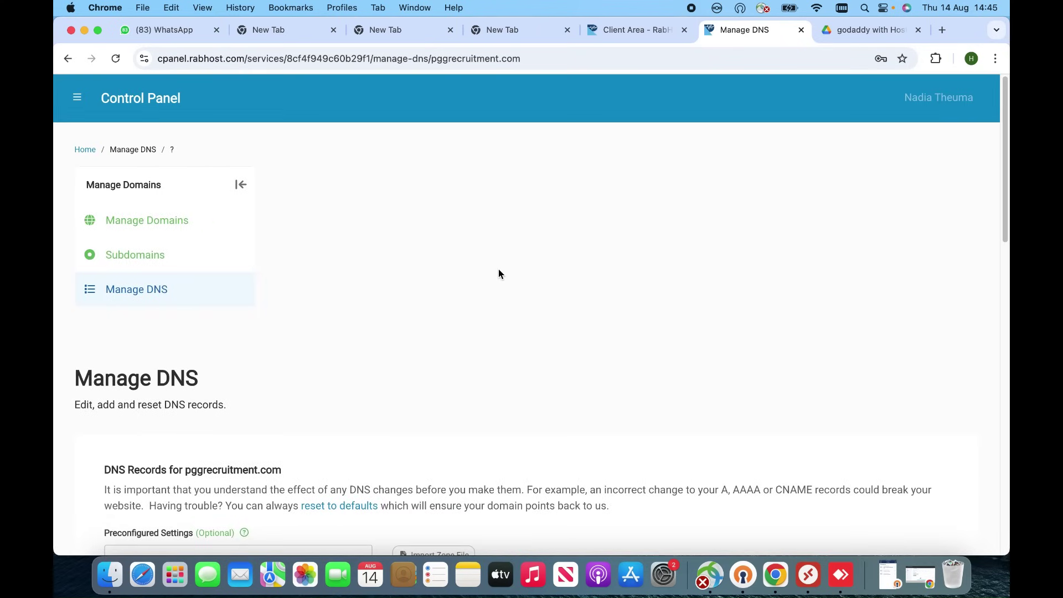
scroll(498, 273, "down", 5)
scroll(498, 273, "down", 3)
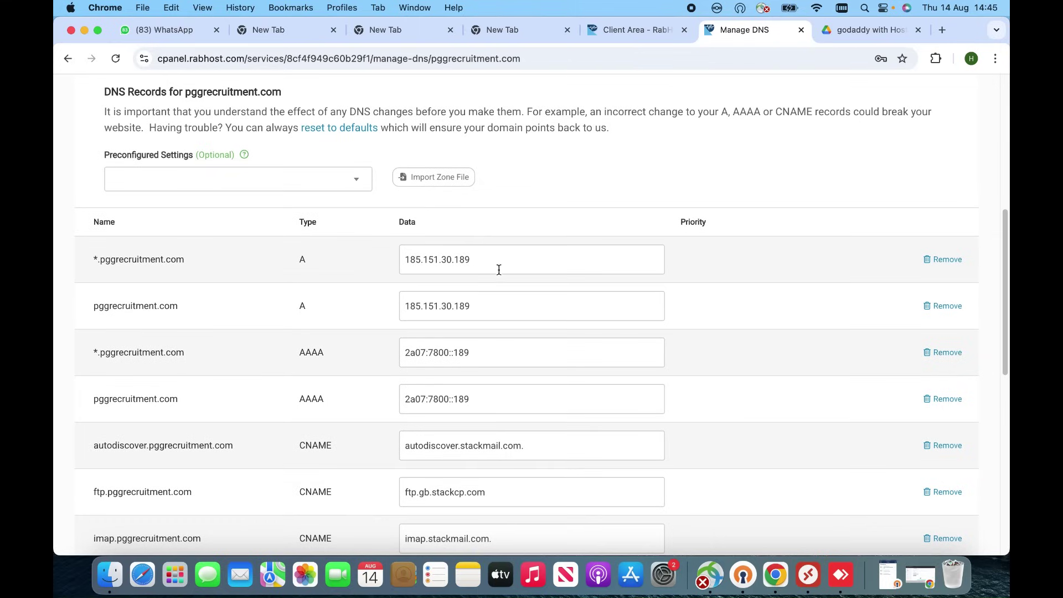
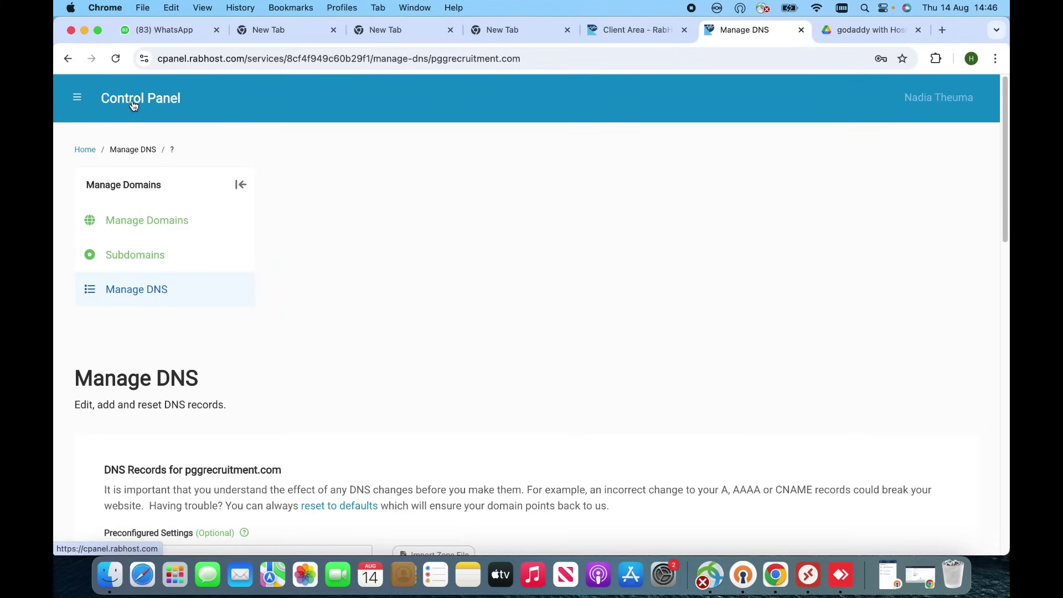
Step: Open the UNLIMITED hosting package of paragonglobalinternships.eu and examine the IP address in its account summary
left_click(133, 104)
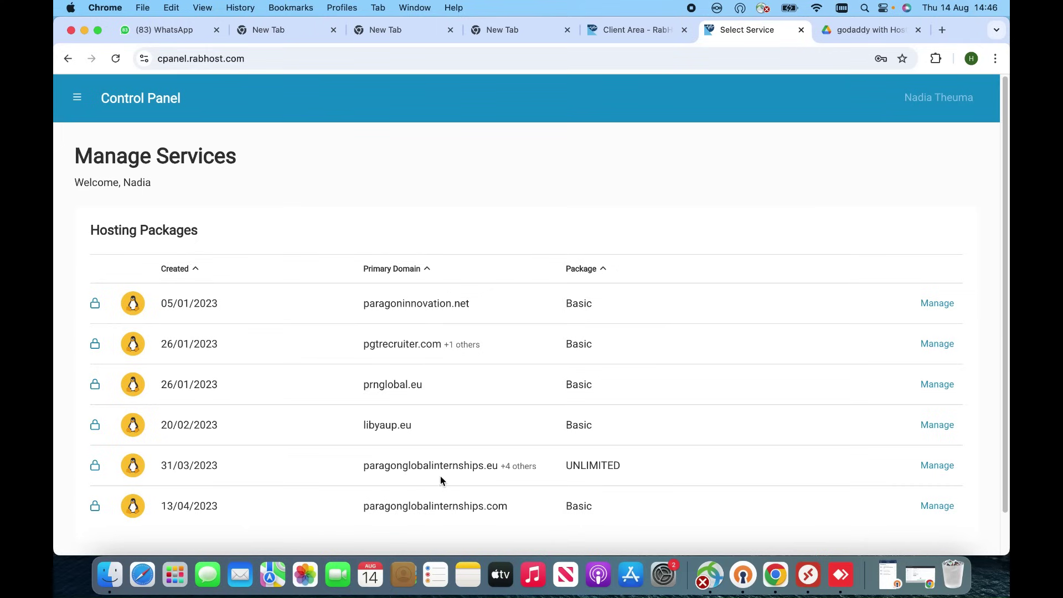
left_click(950, 466)
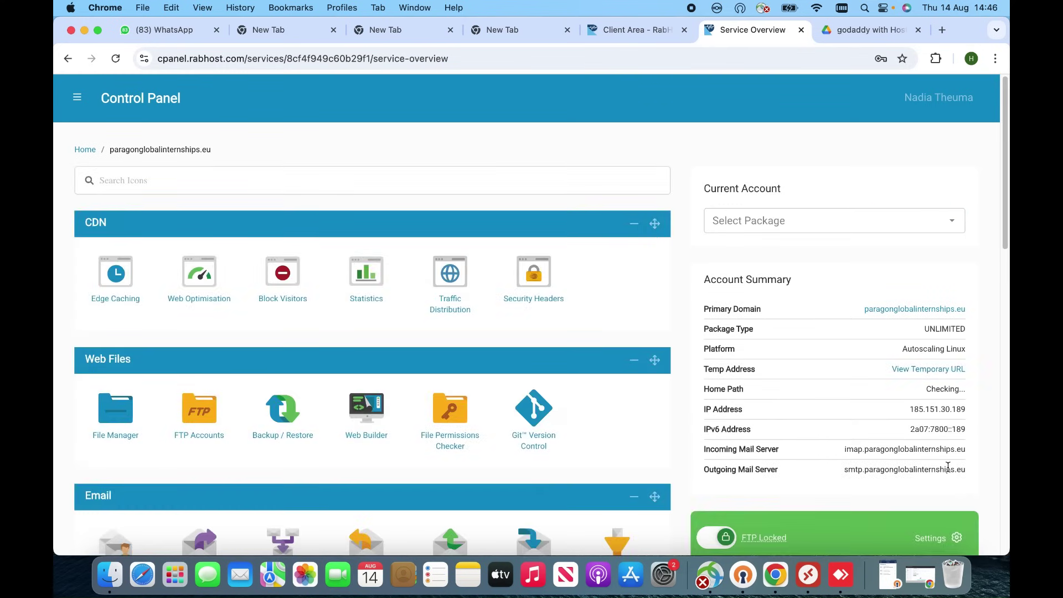
left_click_drag(909, 410, 940, 413)
left_click(941, 413)
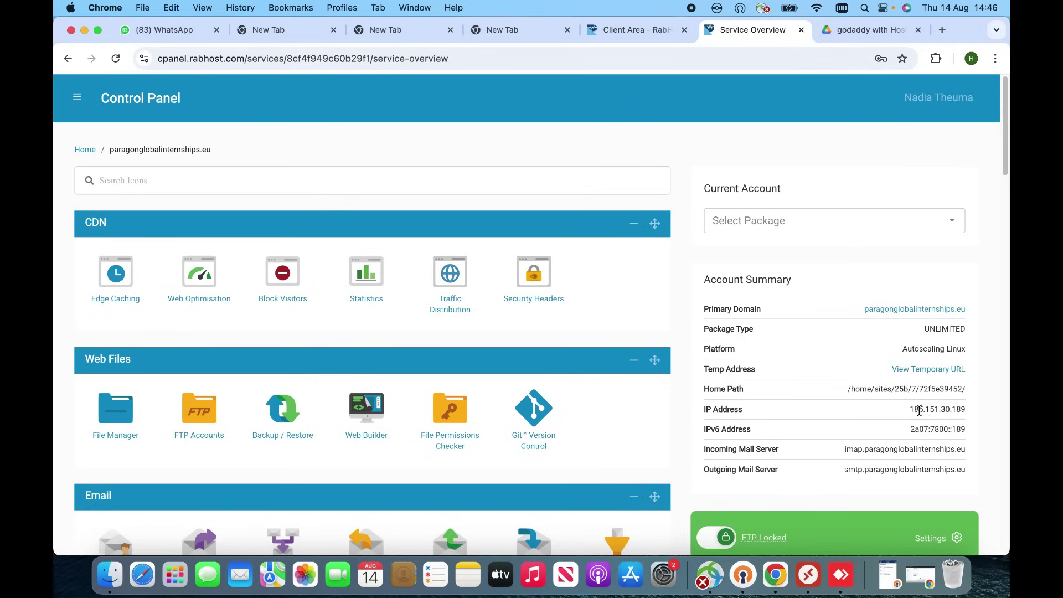
double_click(915, 411)
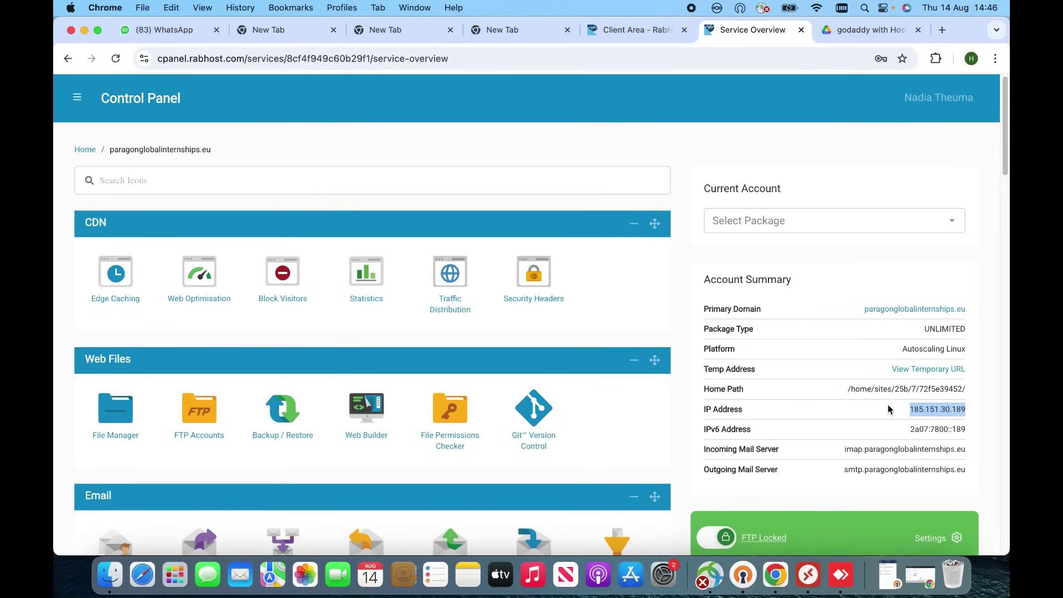
left_click(883, 410)
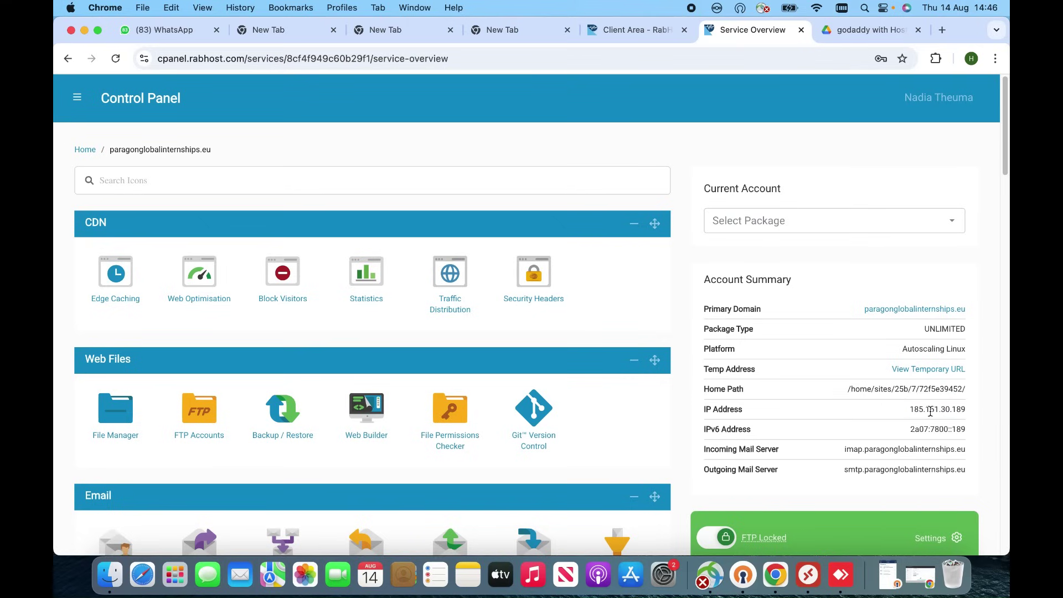
Step: Search the web for dns checker in a new browser tab and open the DNSChecker propagation tool
left_click(943, 30)
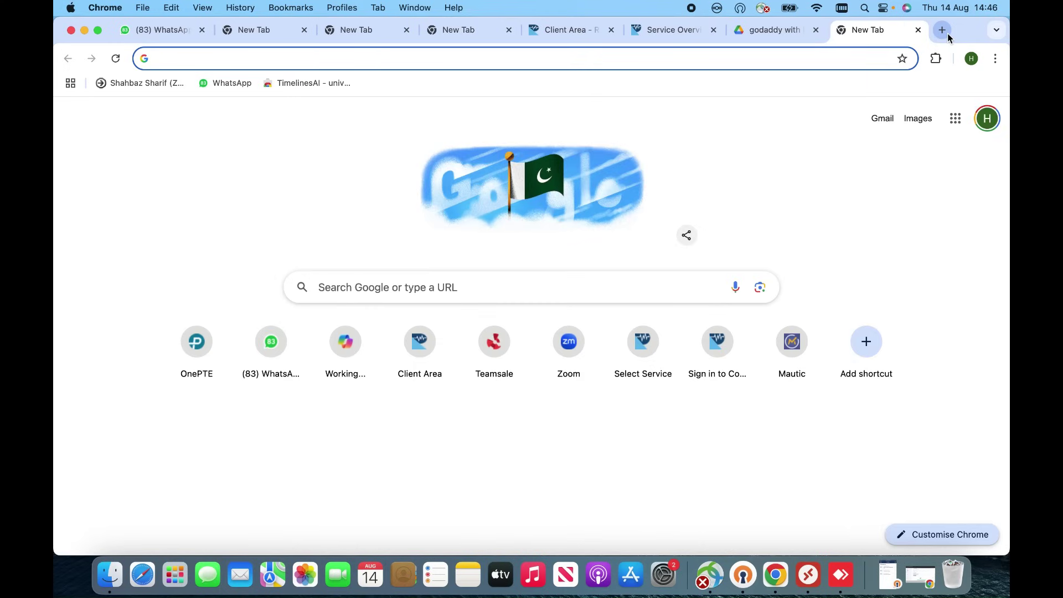
type("dns")
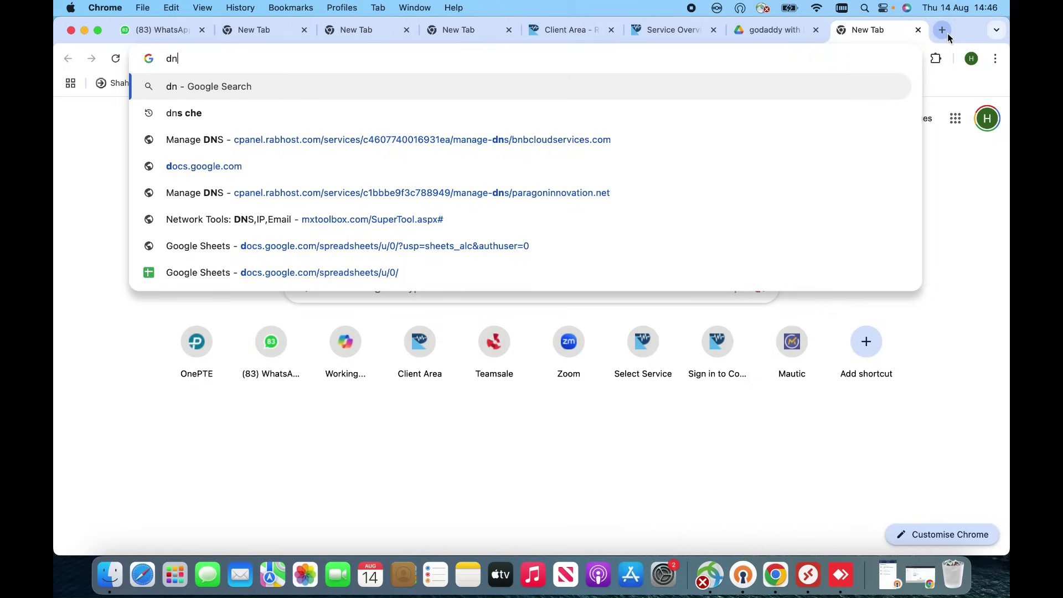
key("Down")
key("Return")
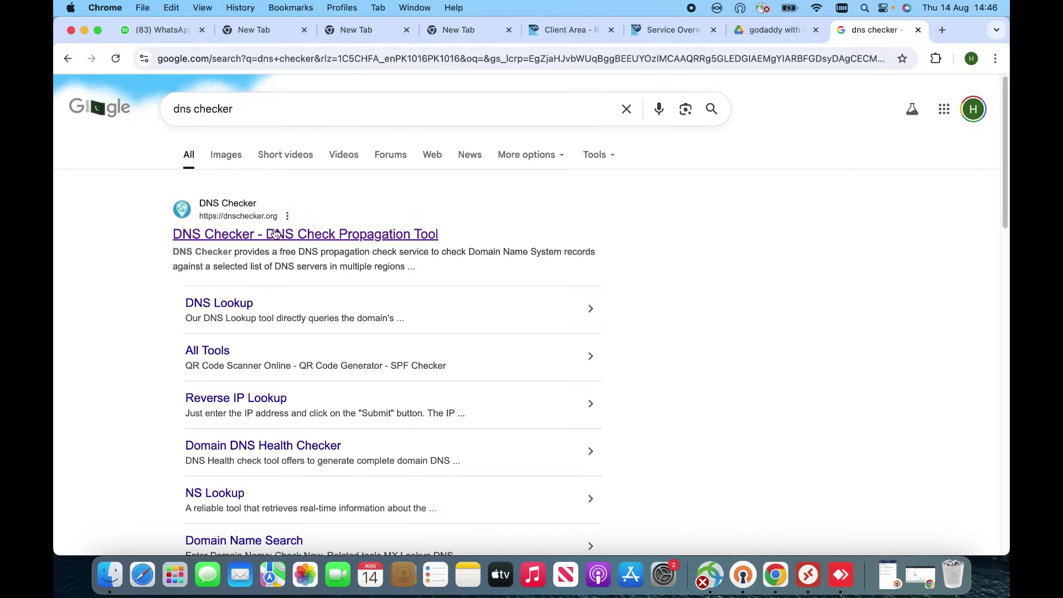
left_click(315, 235)
Step: Check the A record propagation of pggrecruitment.com and compare the returned IP address with the hosting package's address
left_click(138, 225)
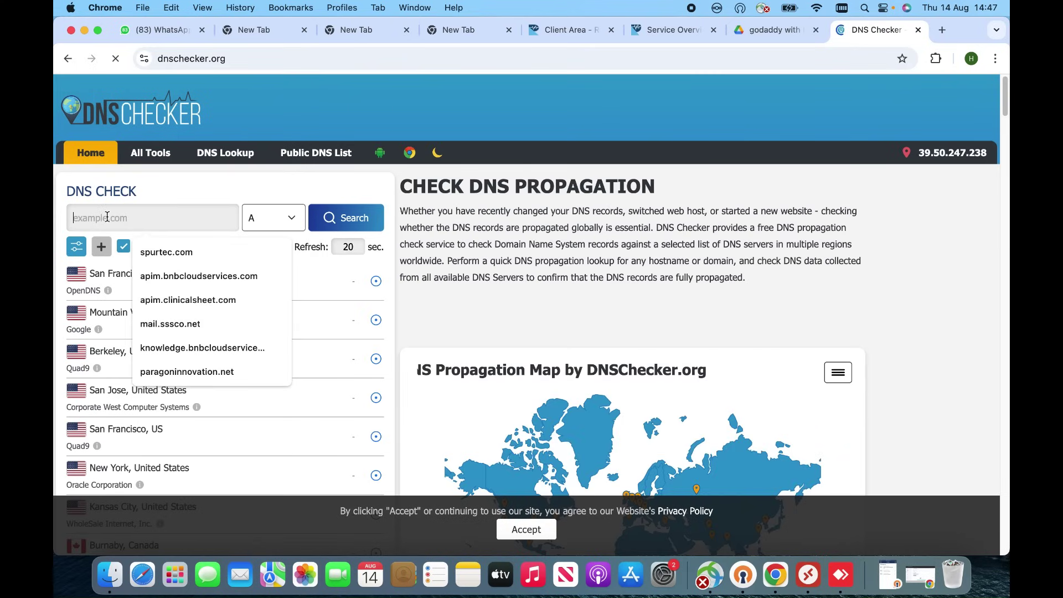
type("pggrecruitment.com")
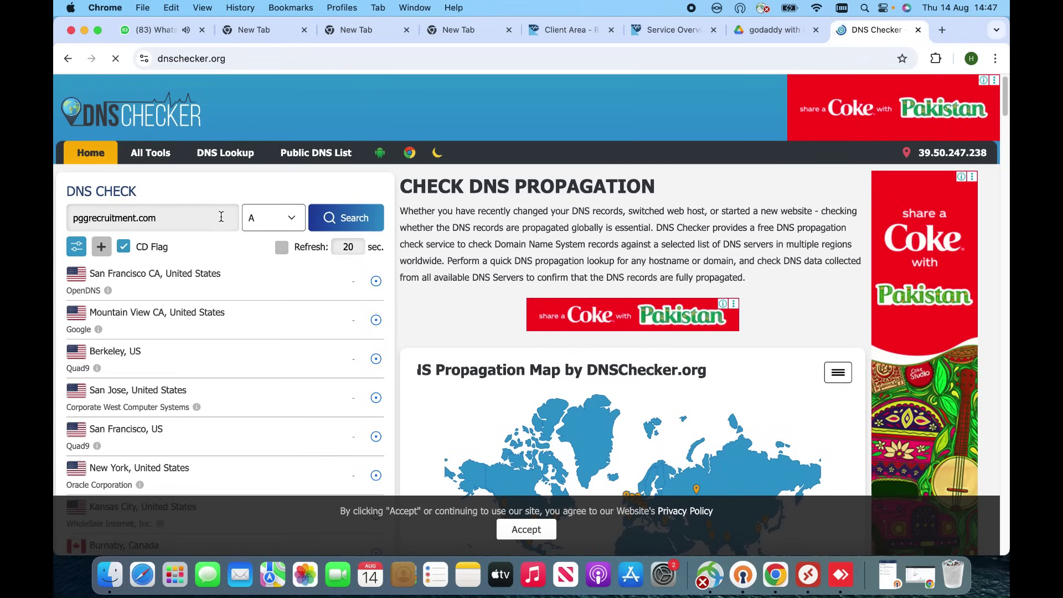
left_click(328, 222)
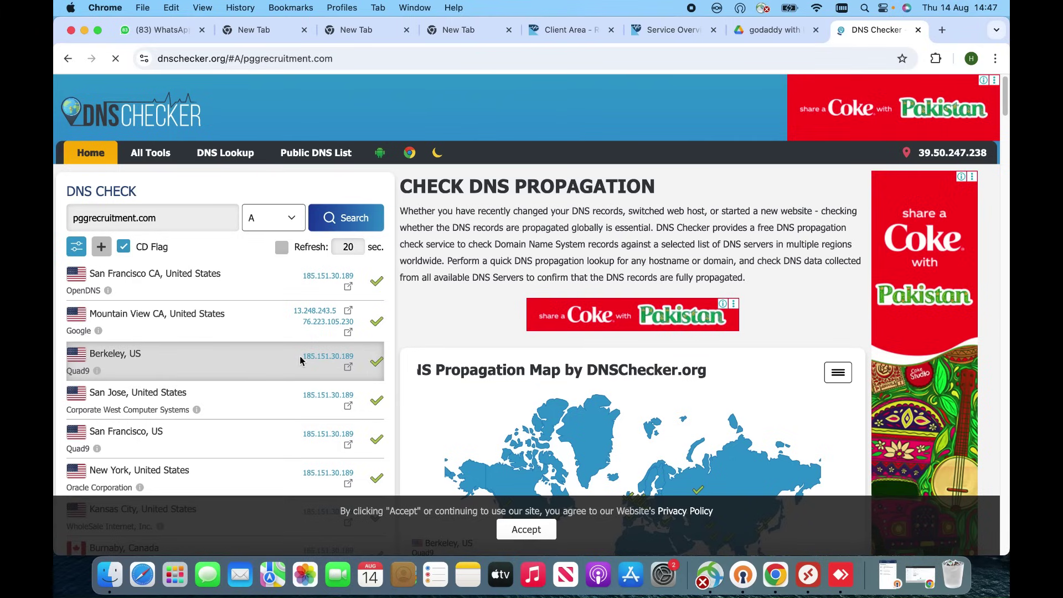
left_click_drag(303, 360, 391, 359)
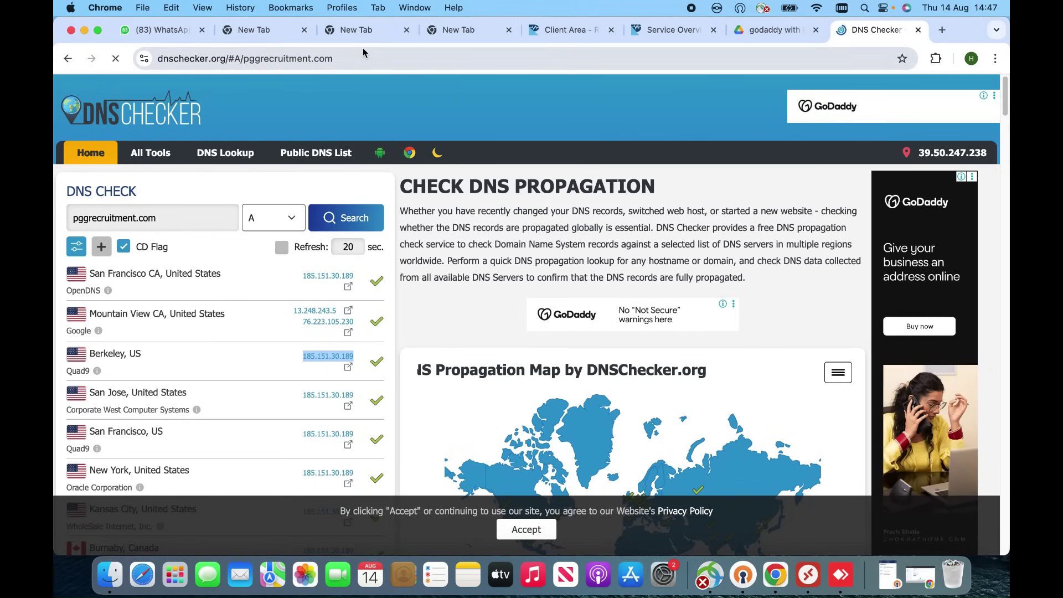
left_click(685, 37)
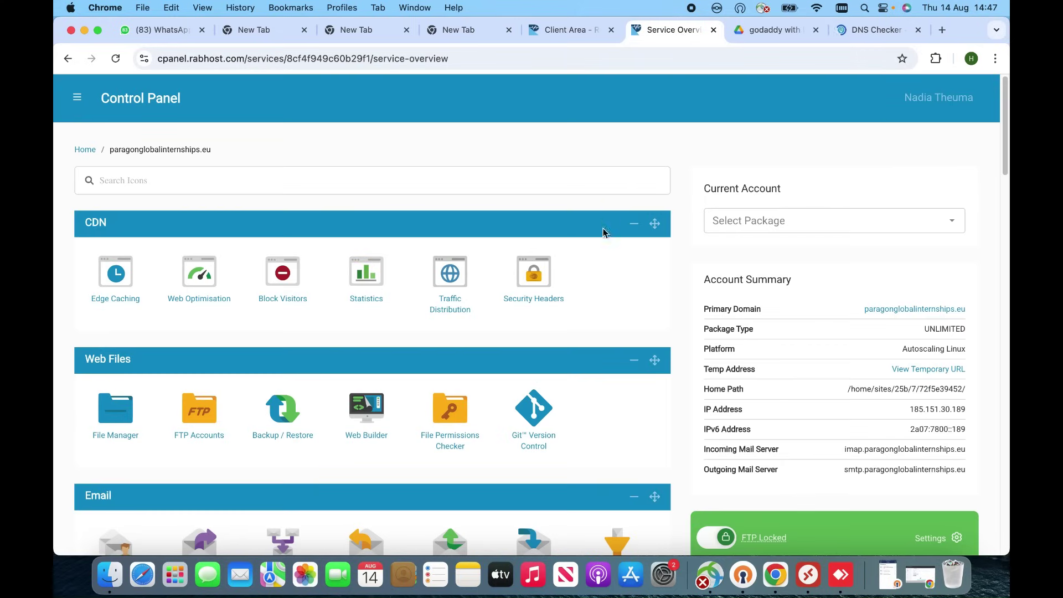